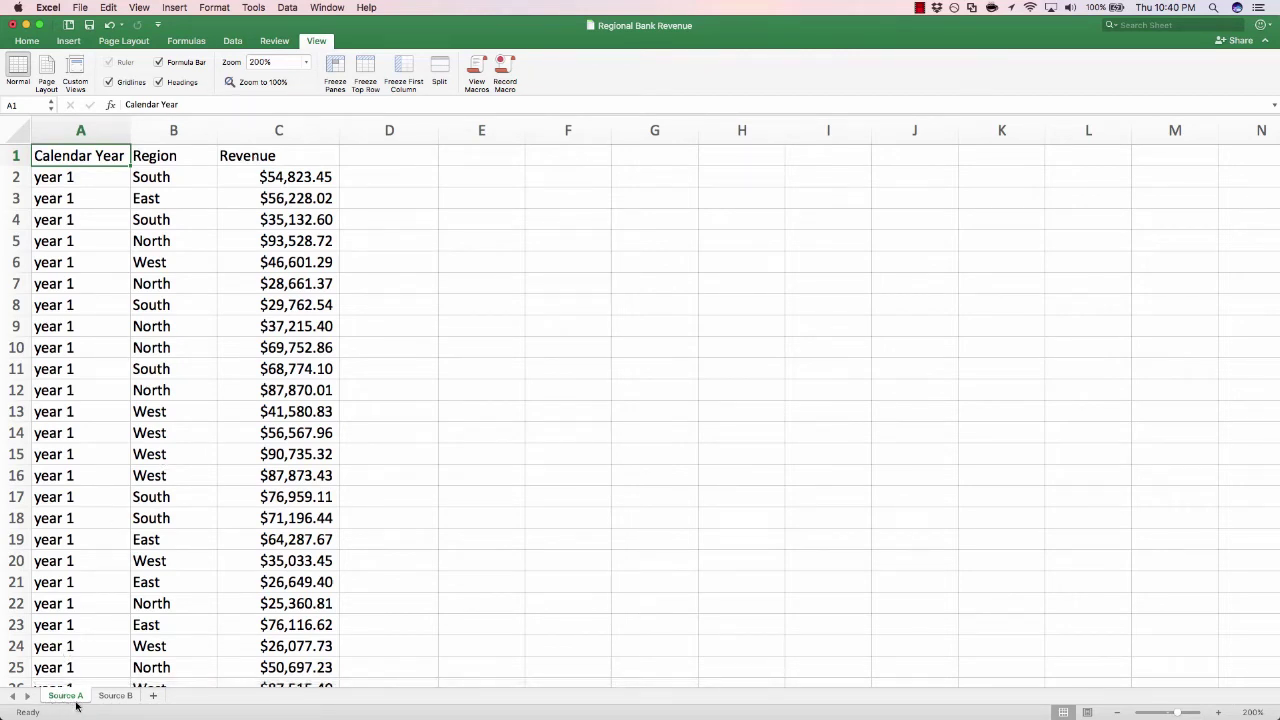
Compare the column headers and data of the Source A and Source B sheets in the Regional Bank Revenue workbook
click(115, 695)
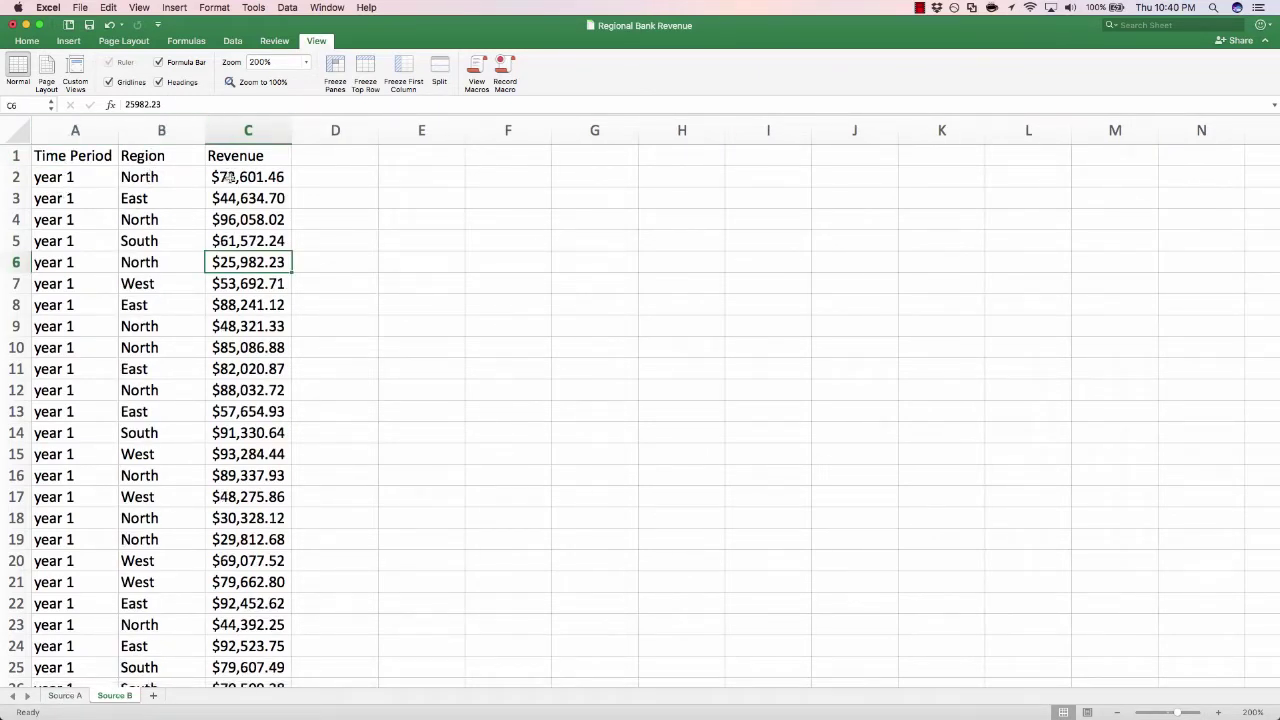
click(87, 156)
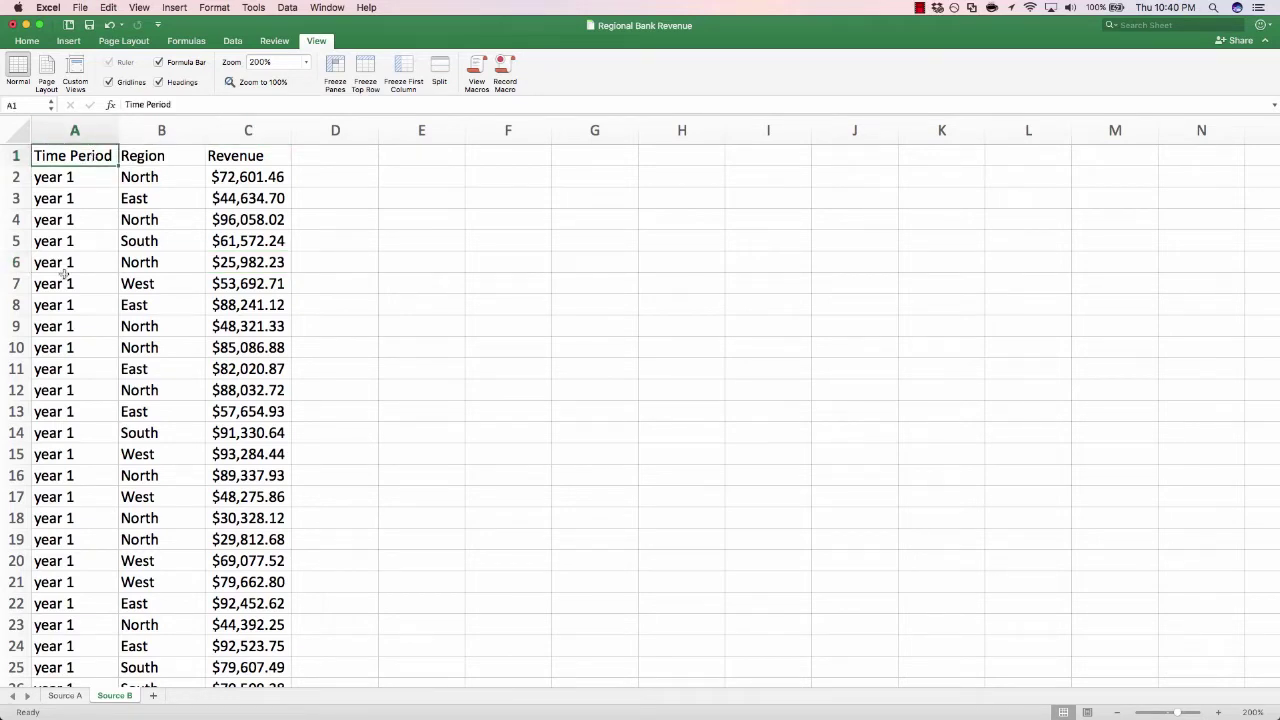
click(62, 697)
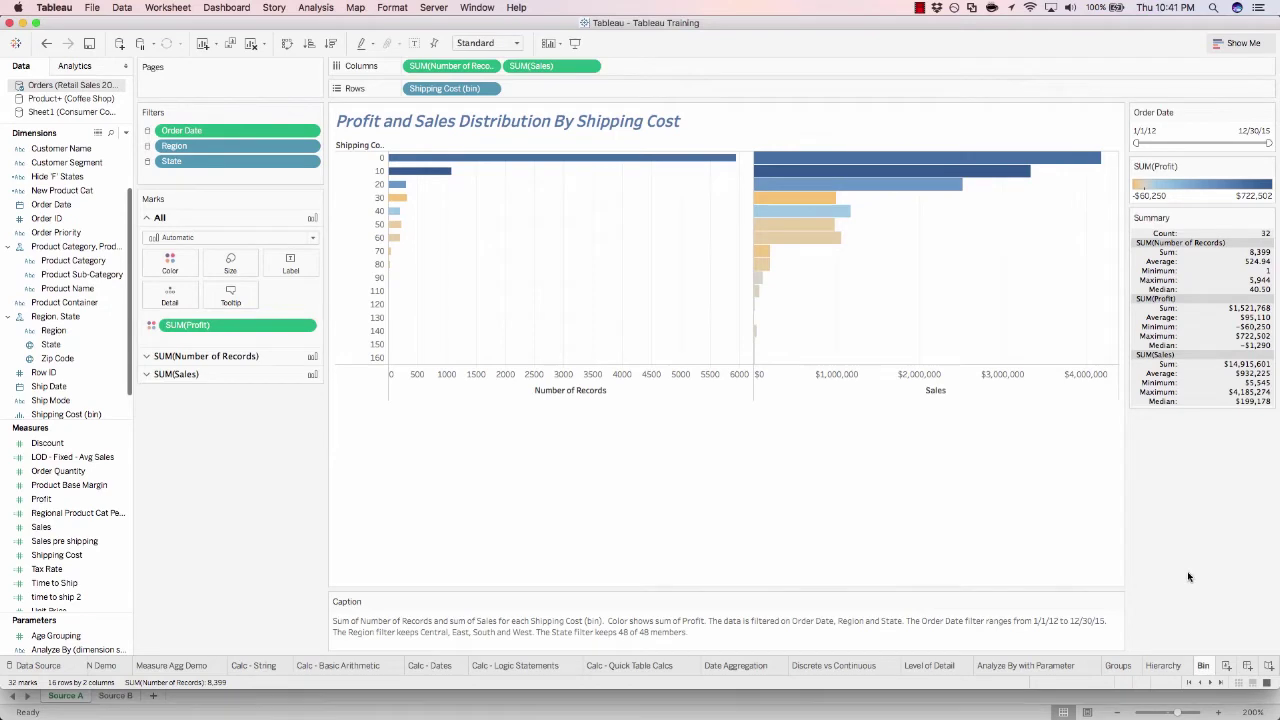
Switch to Tableau and add a new worksheet named Blending
click(1227, 666)
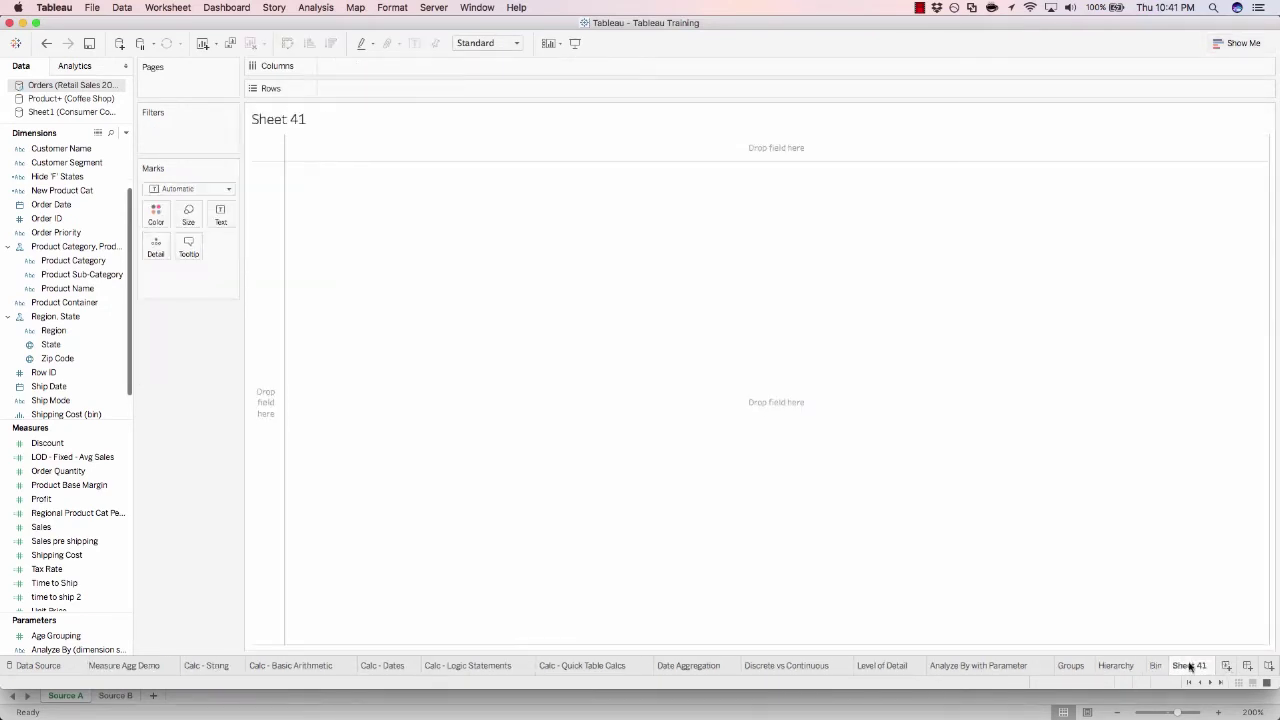
double_click(1189, 665)
text(Bi)
text(ending)
key(Return)
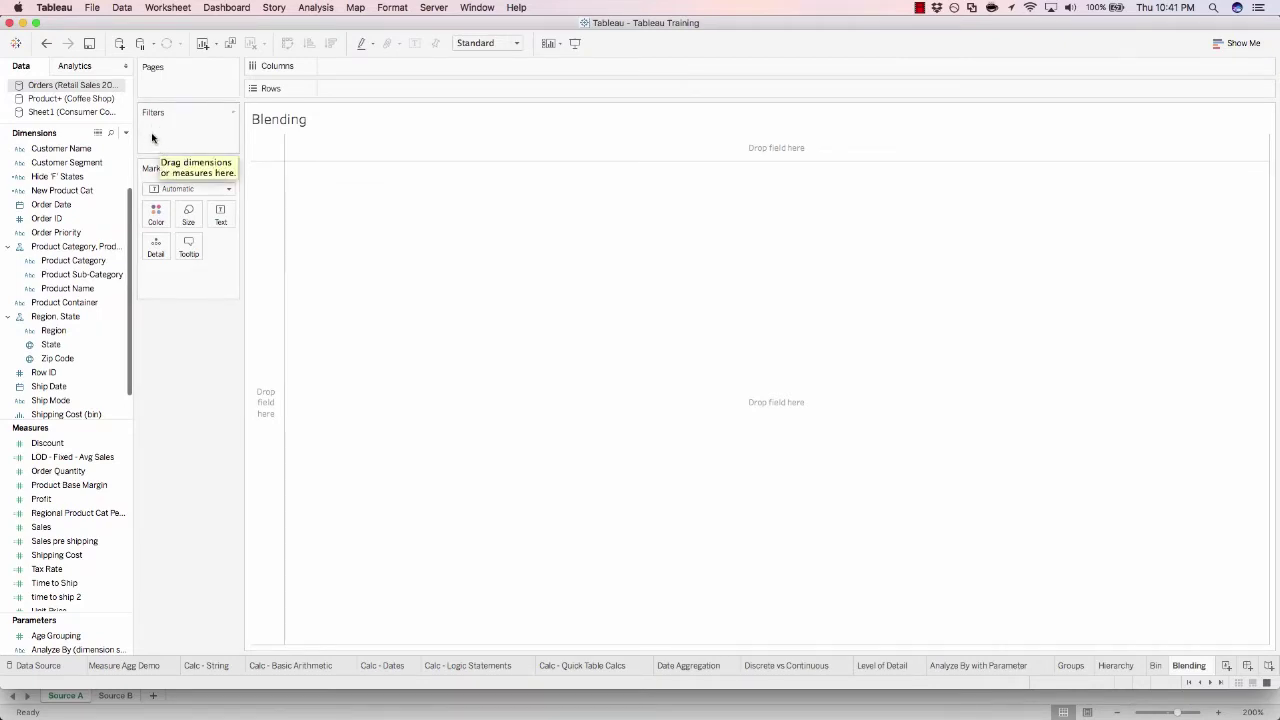
Connect to the Regional Bank Revenue Excel file as a data source using its Source A sheet, and return to the Blending worksheet
click(119, 46)
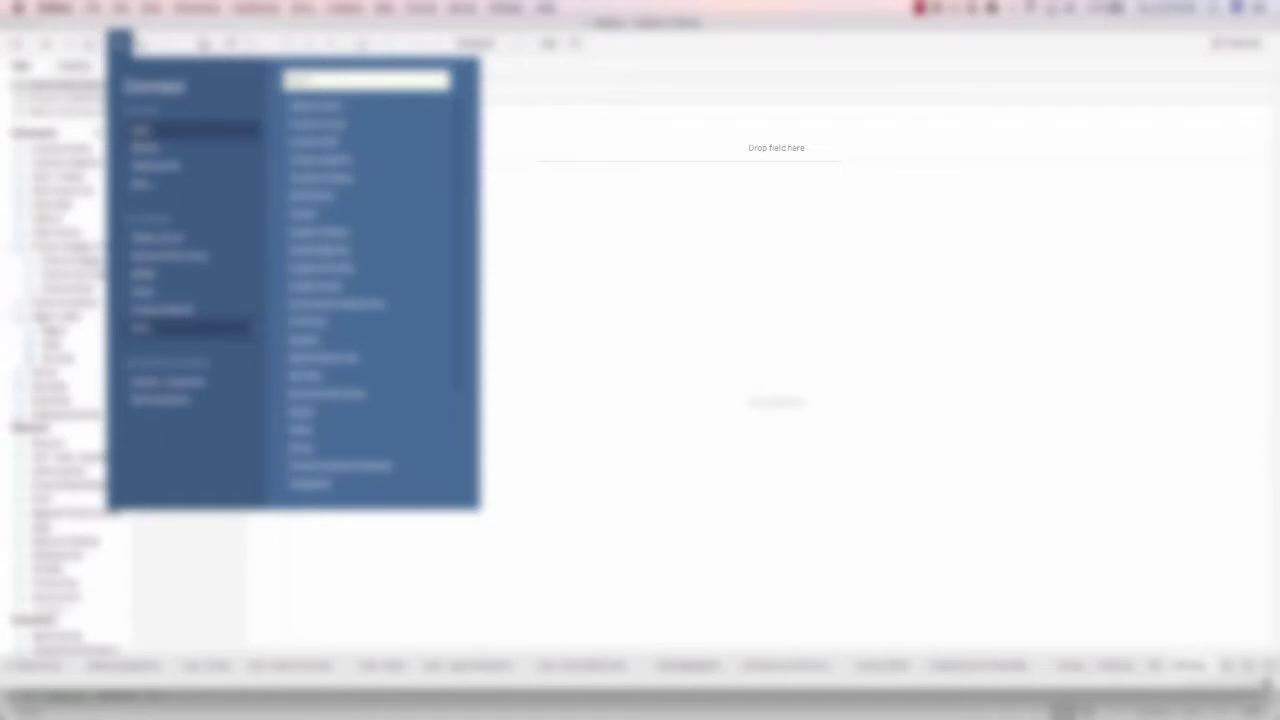
click(150, 131)
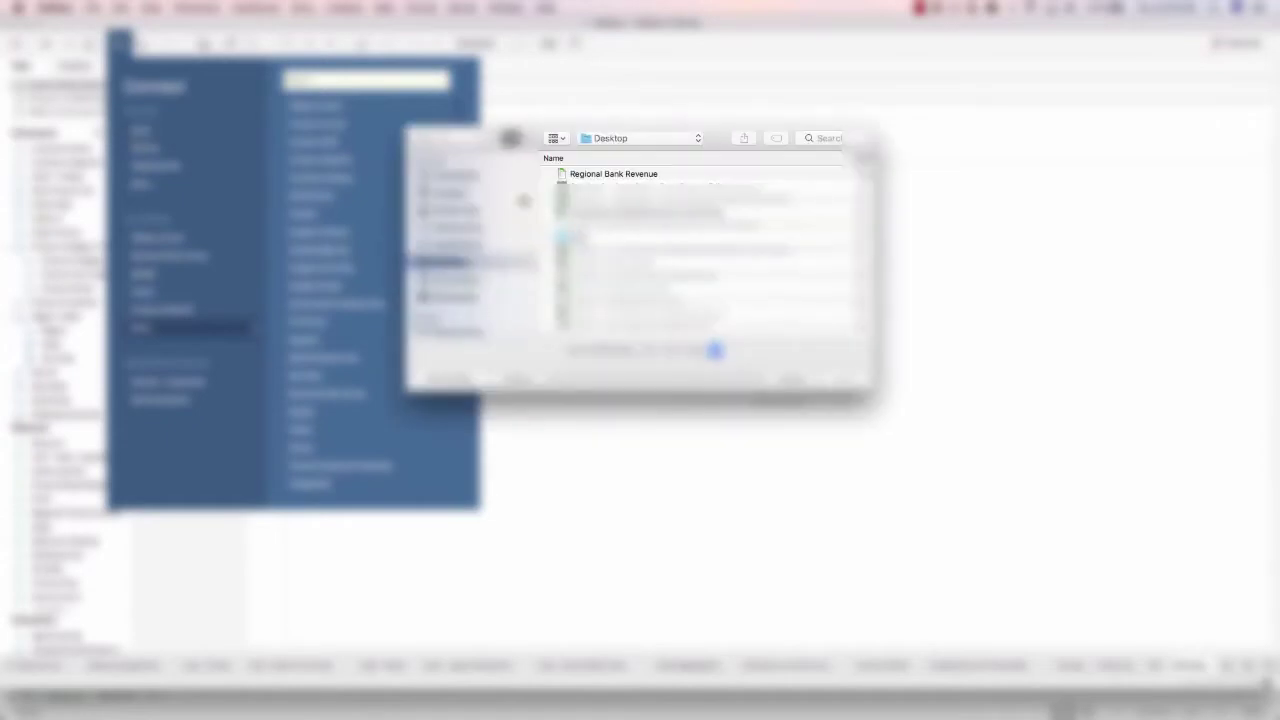
click(657, 174)
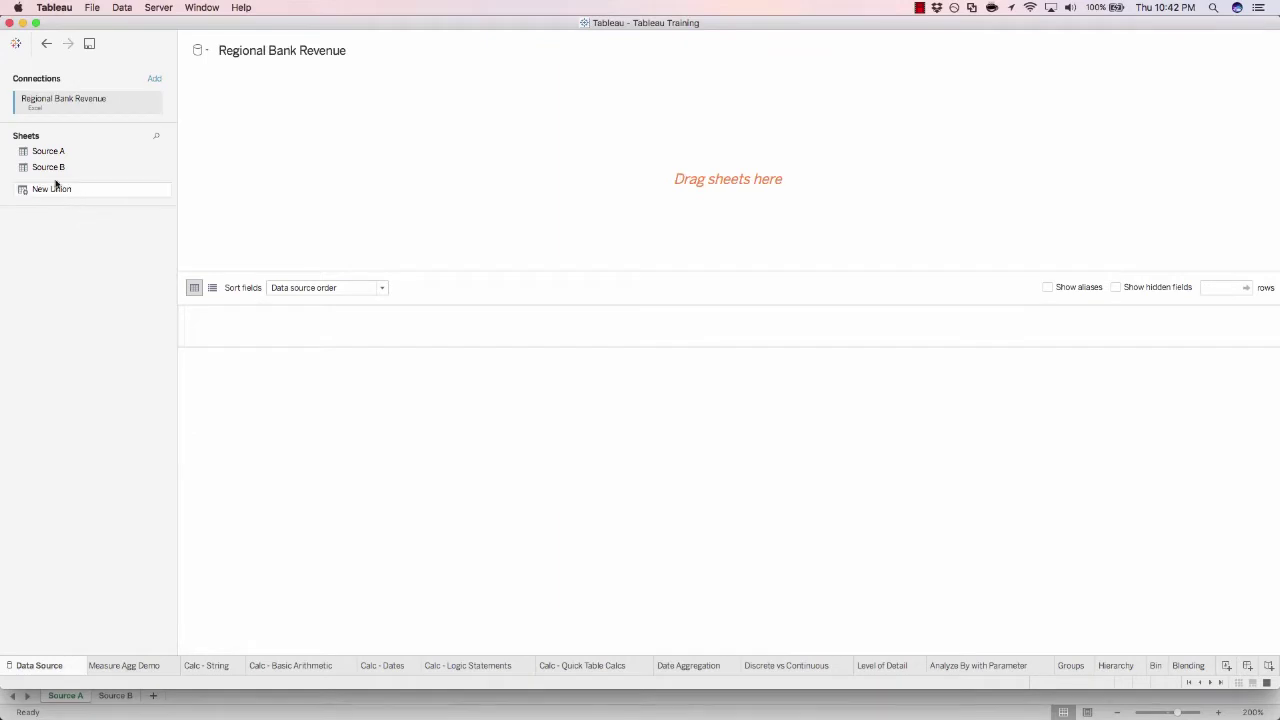
drag(30, 154, 390, 194)
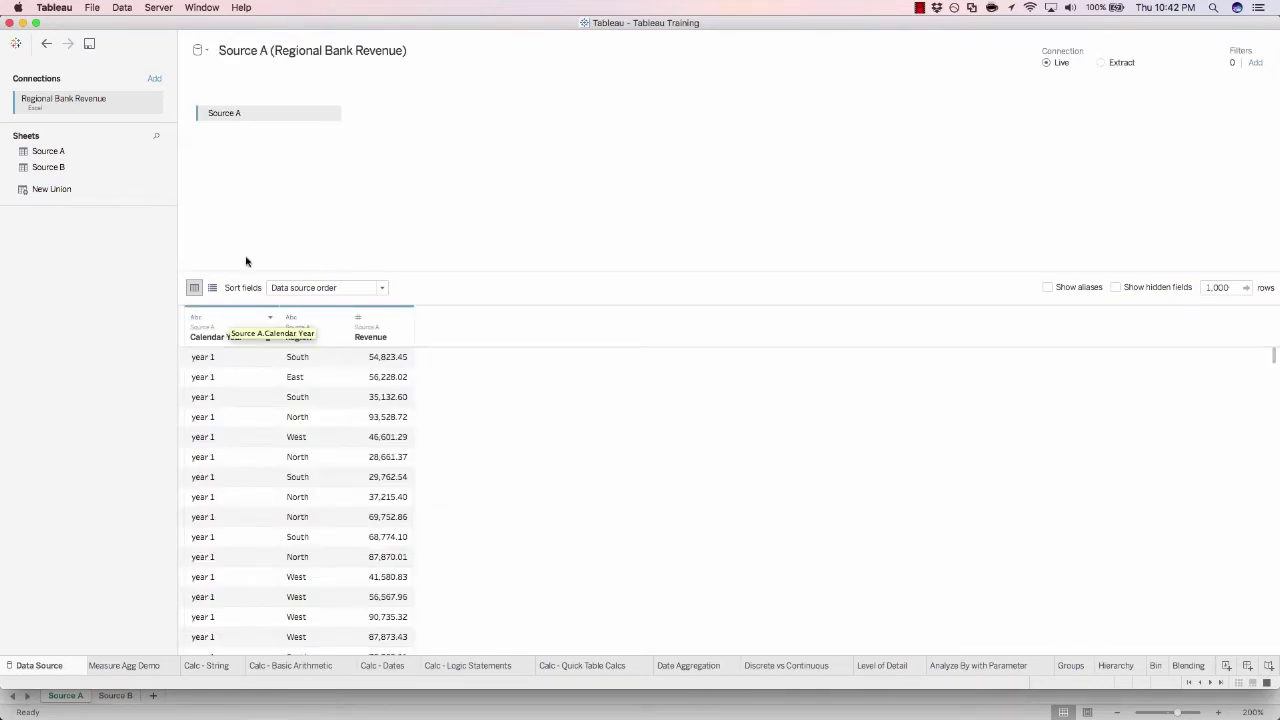
click(1221, 685)
click(1189, 666)
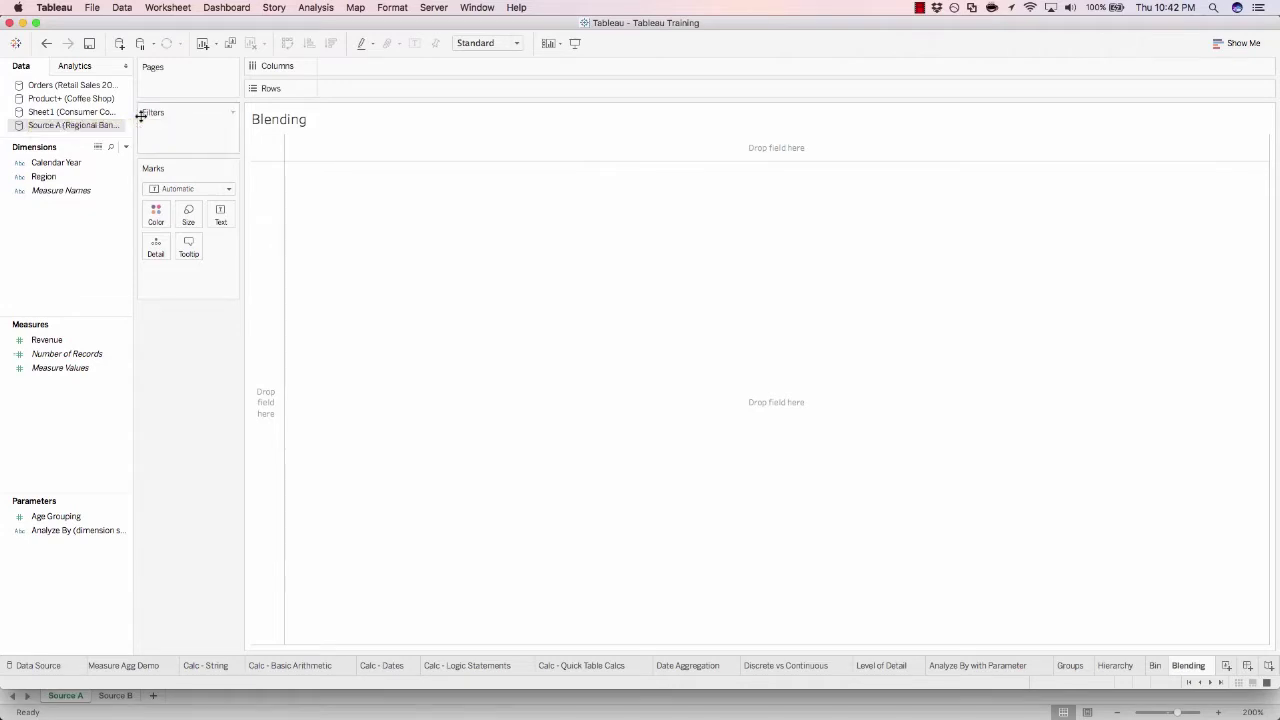
Add a second connection to the Regional Bank Revenue Excel file using its Source B sheet, and return to the Blending worksheet
click(119, 45)
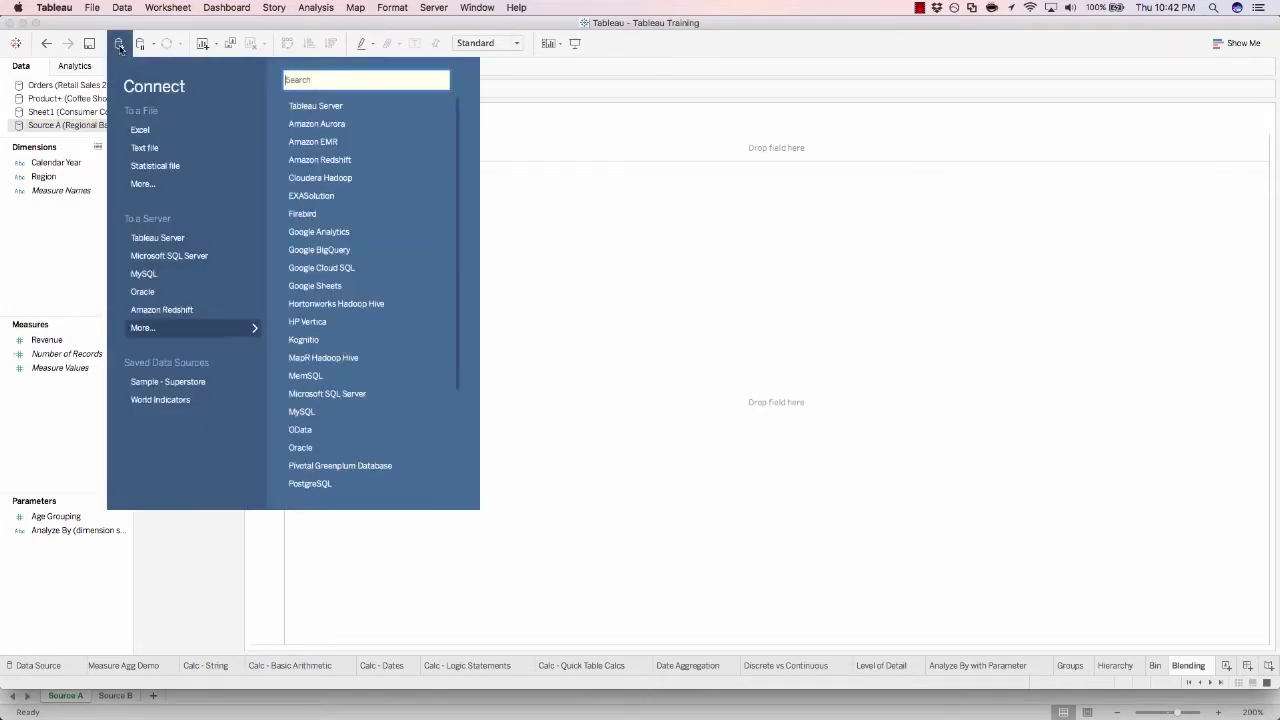
click(145, 137)
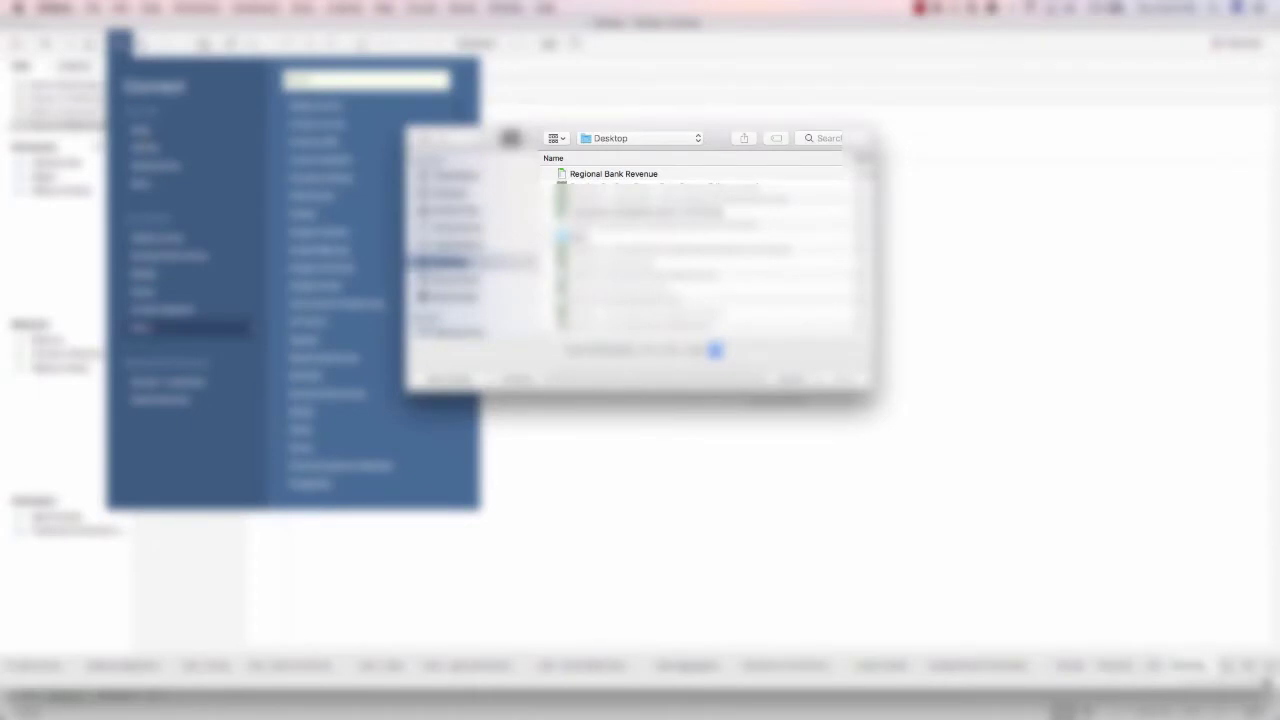
click(673, 177)
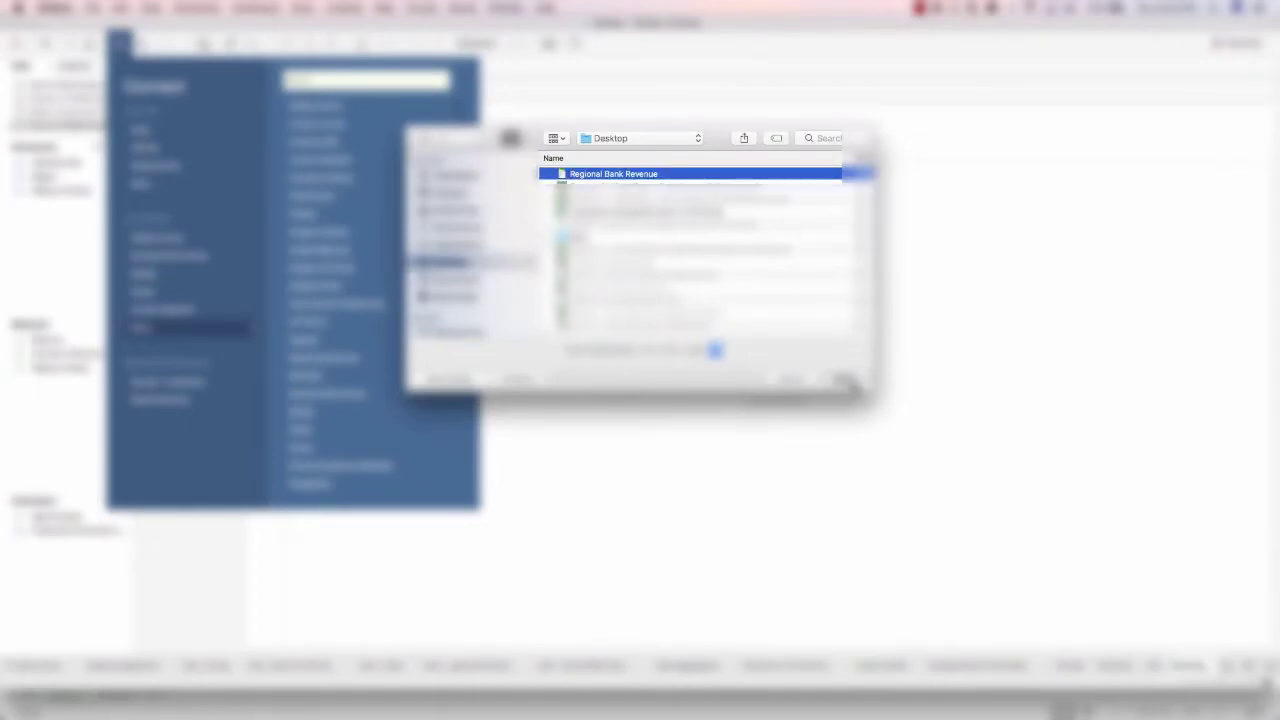
click(845, 383)
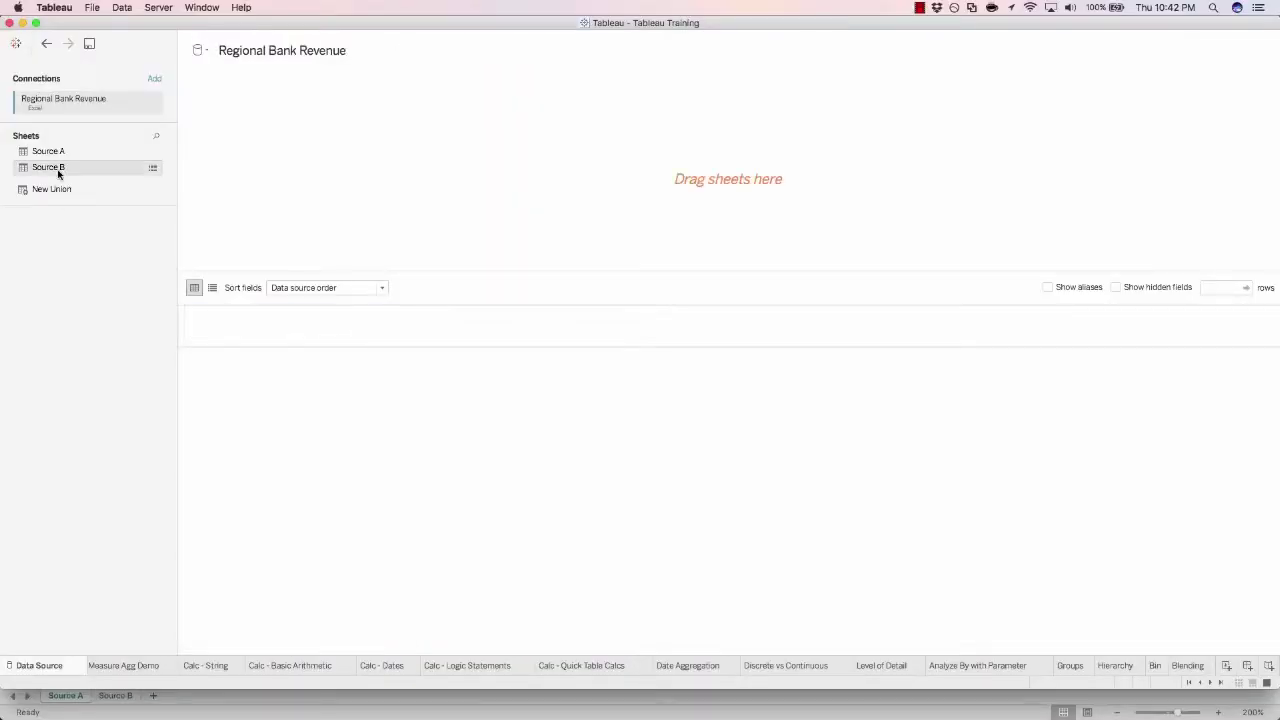
drag(57, 168, 458, 196)
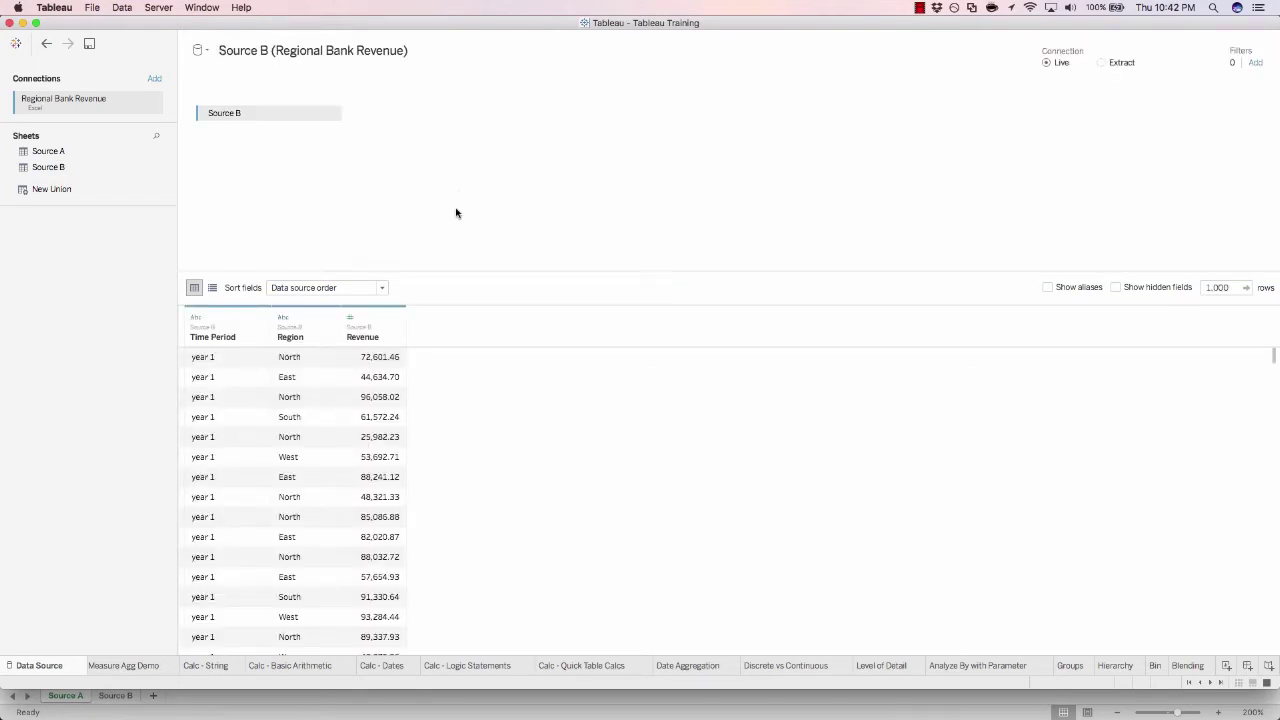
click(1185, 668)
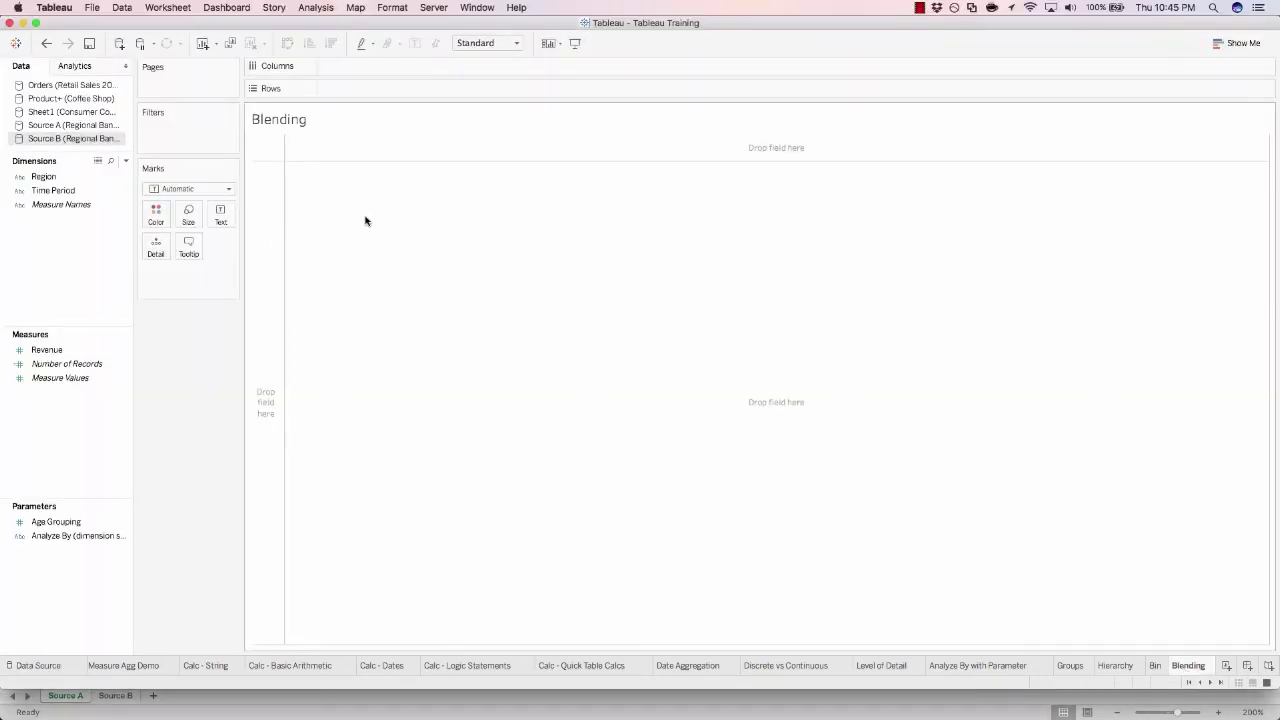
Build a text table of Source A Revenue with Region on the rows
click(55, 126)
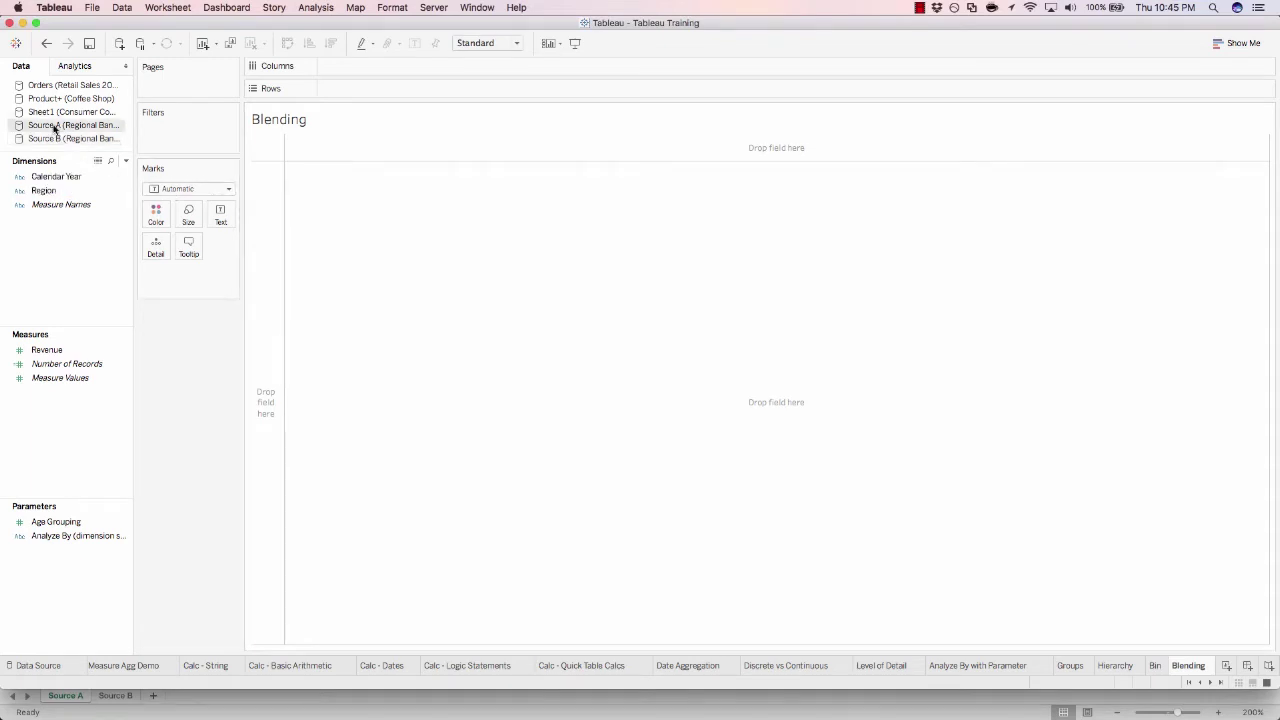
drag(43, 190, 356, 87)
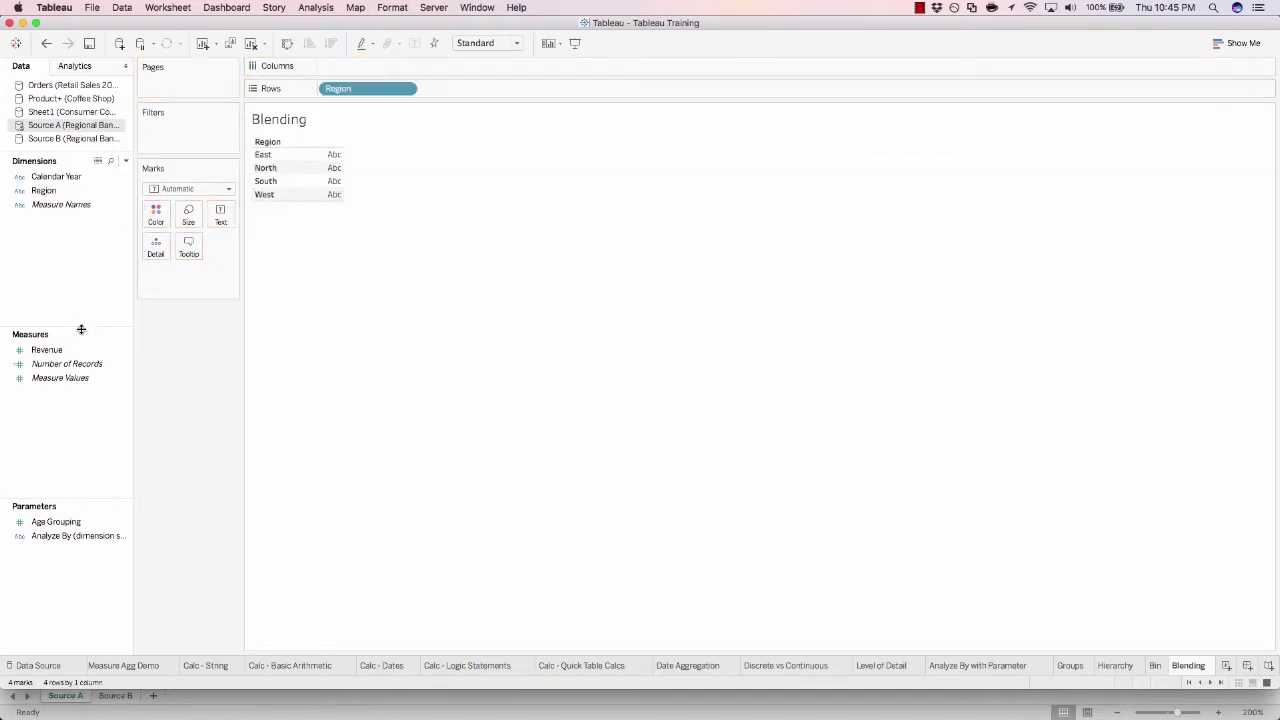
click(48, 352)
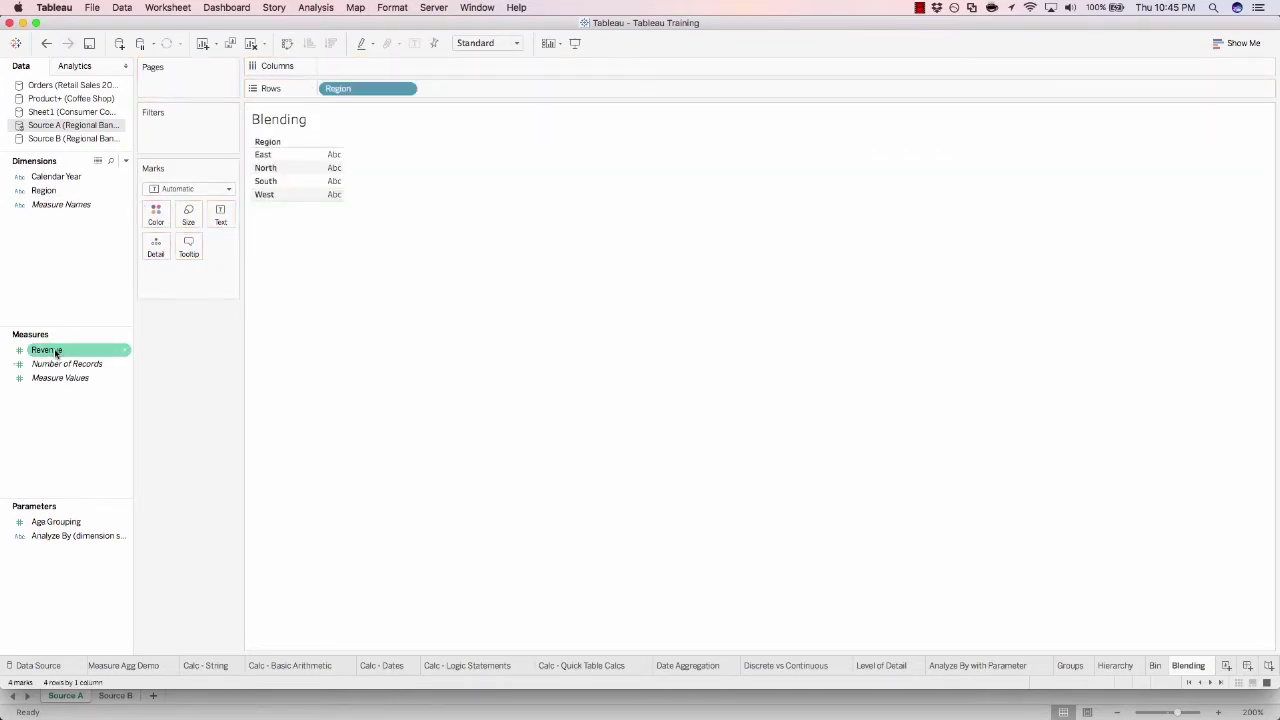
double_click(55, 352)
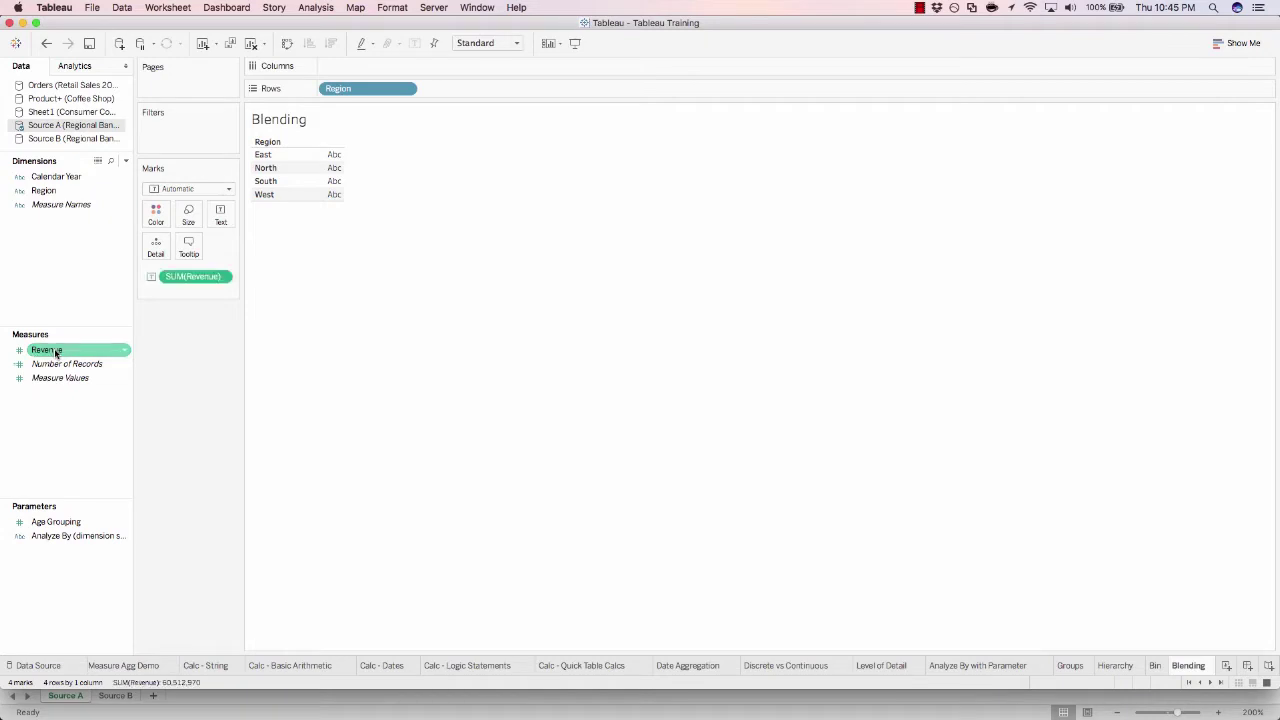
click(431, 280)
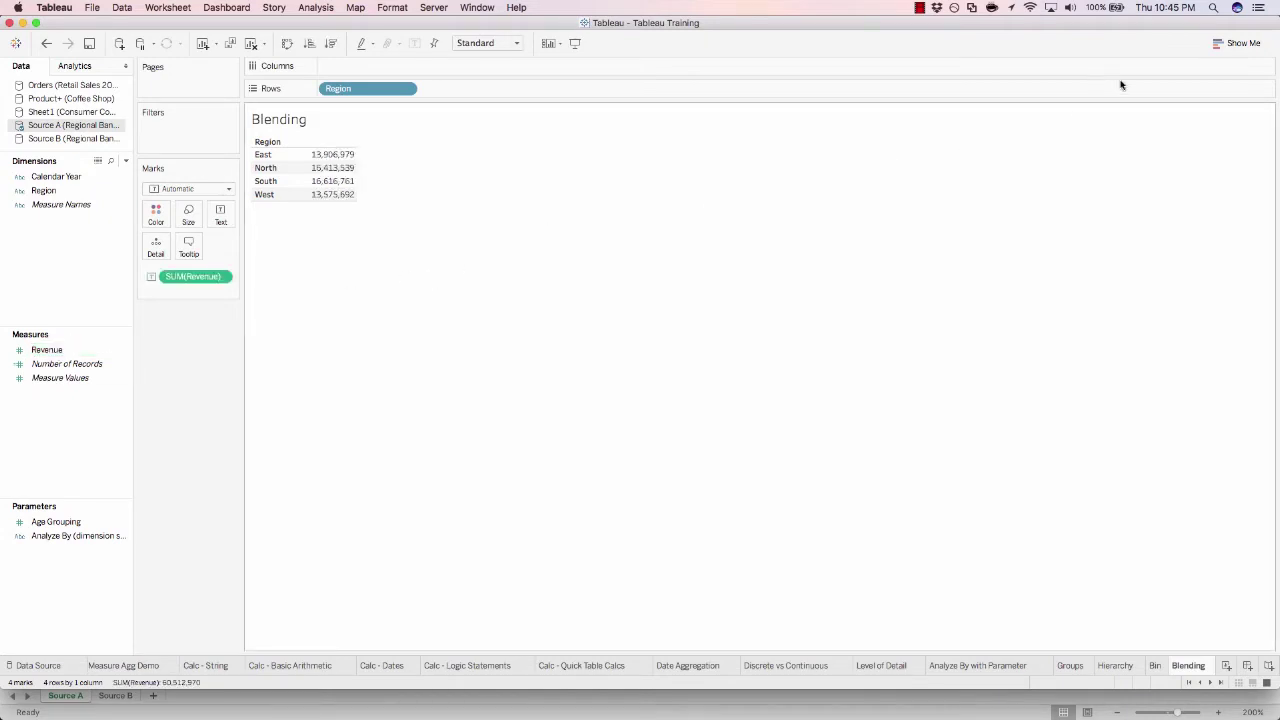
Turn the revenue-by-region table into a horizontal bar chart with Show Me
click(1232, 48)
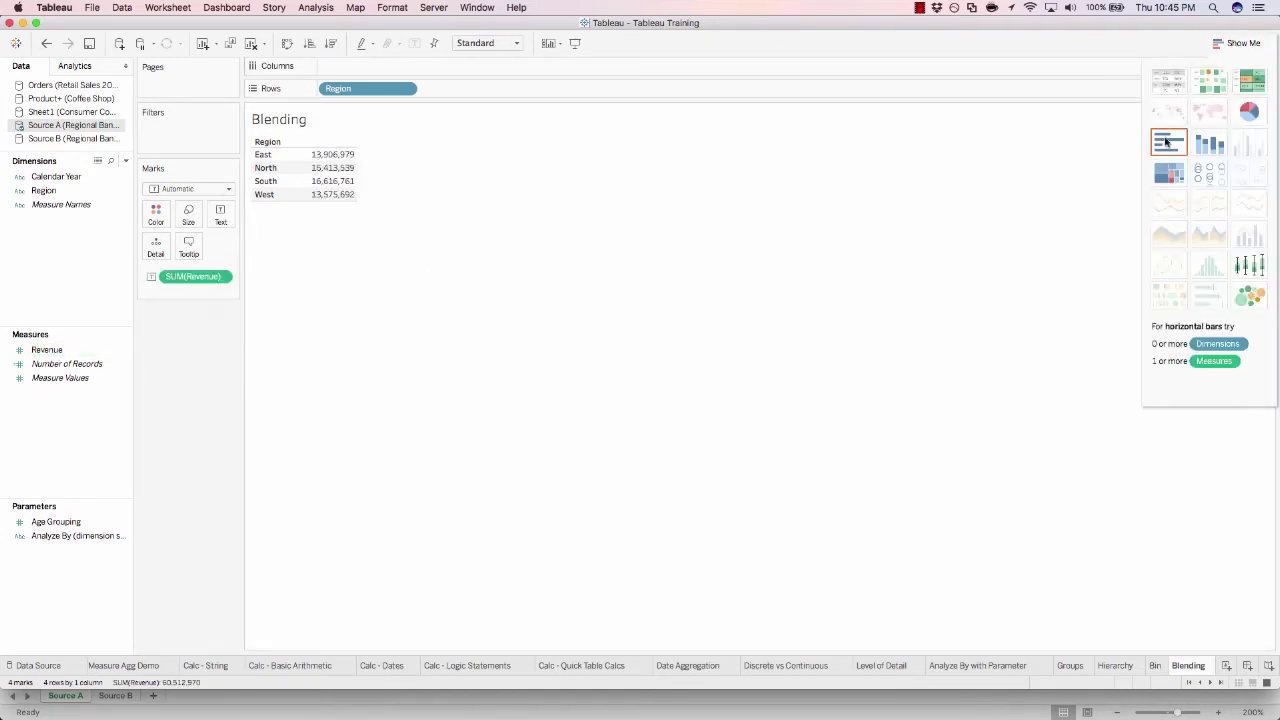
click(1166, 143)
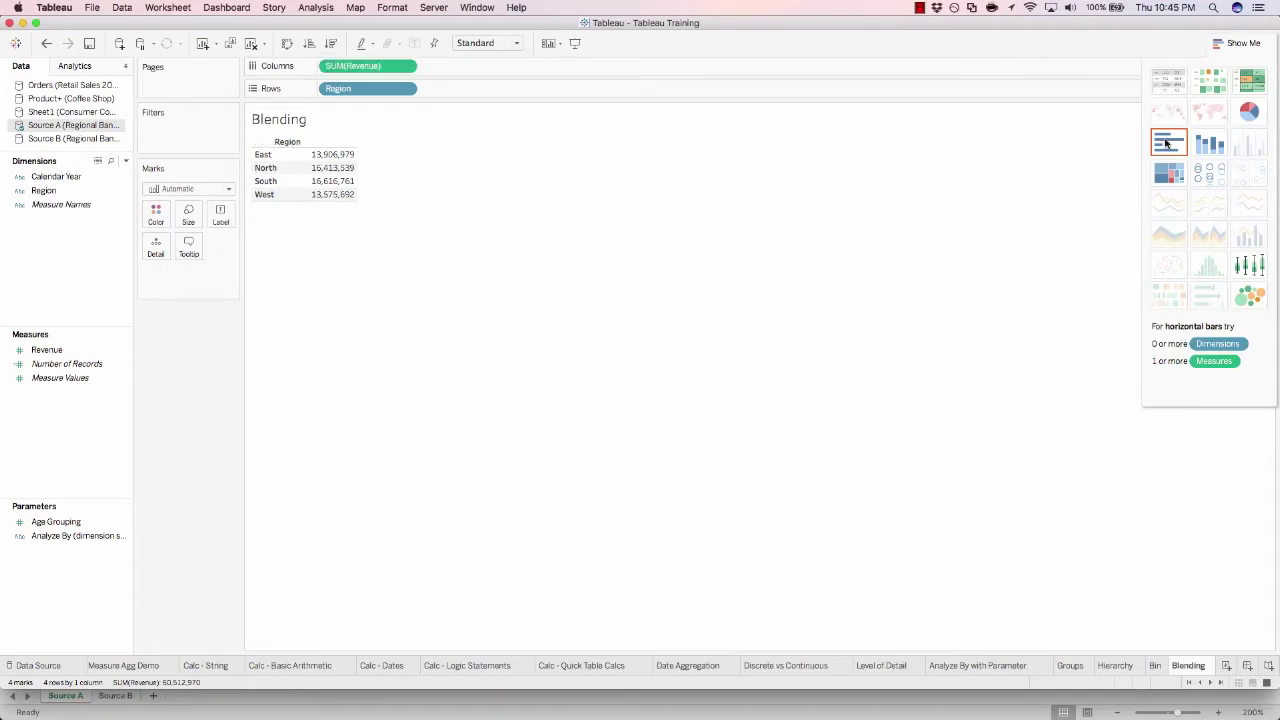
click(1234, 43)
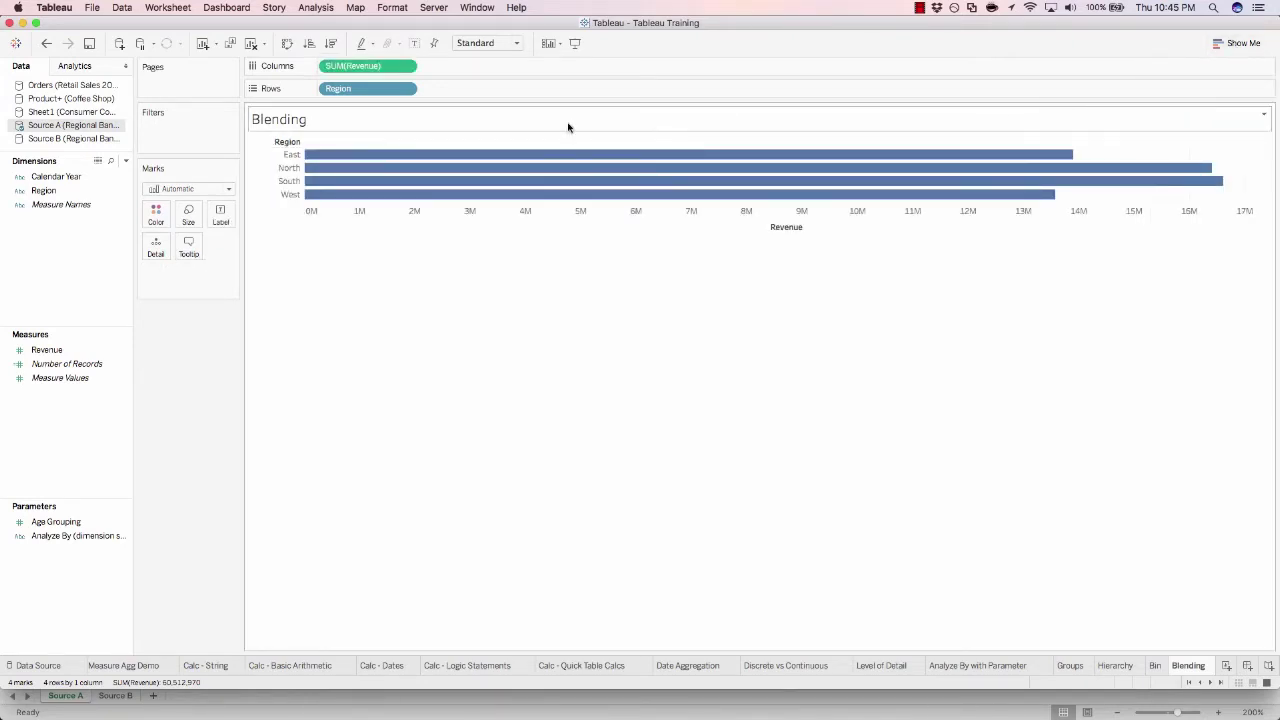
Add Revenue from Source B to the bar chart as a second measure, blended with Source A on Region
click(78, 140)
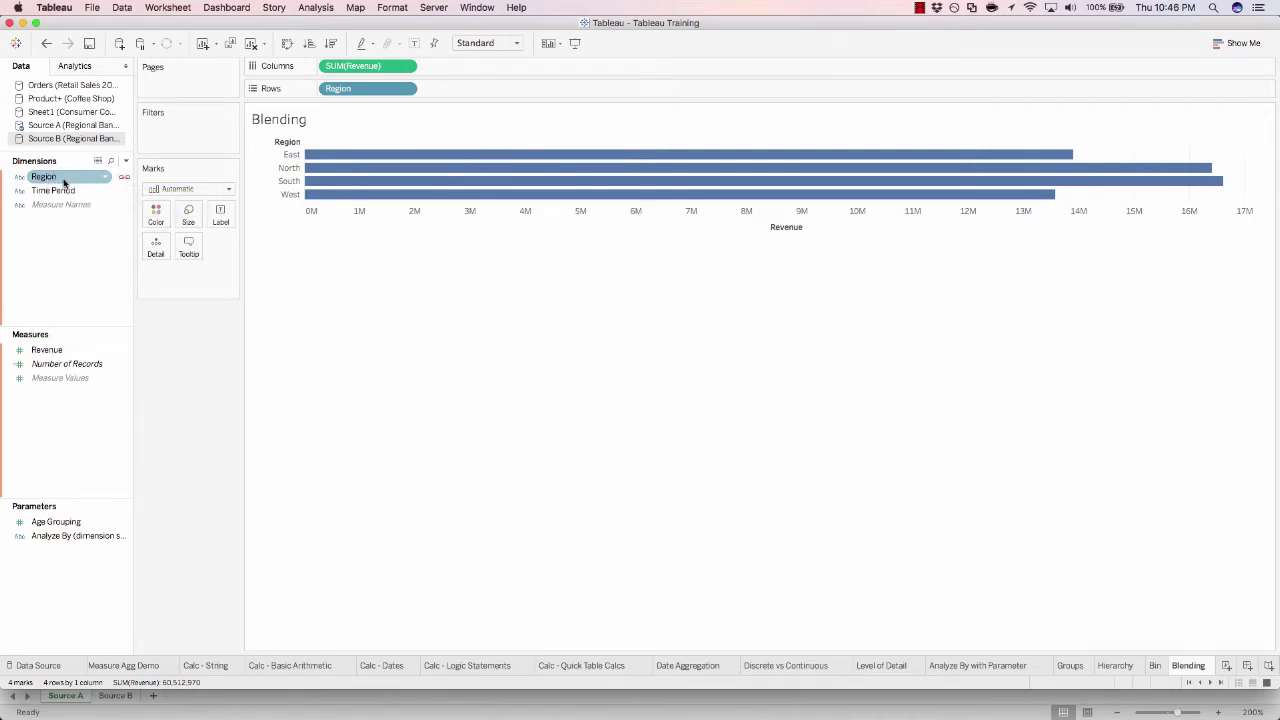
click(38, 128)
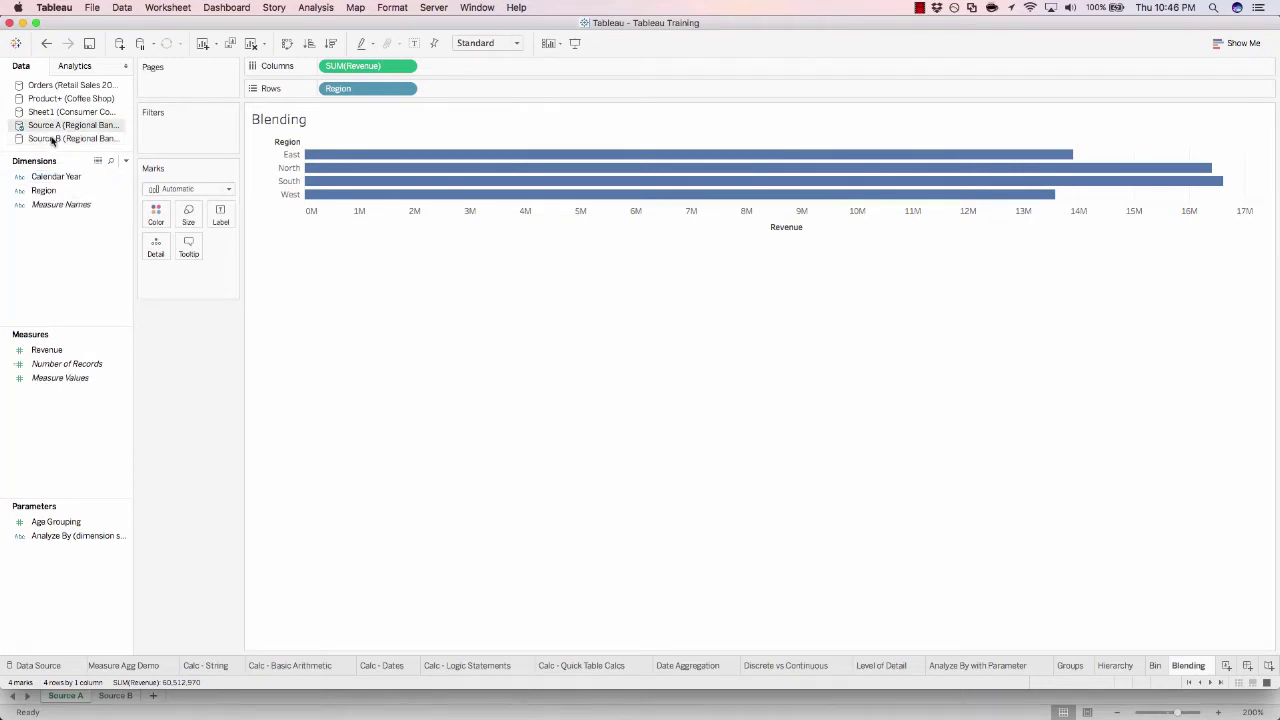
click(52, 139)
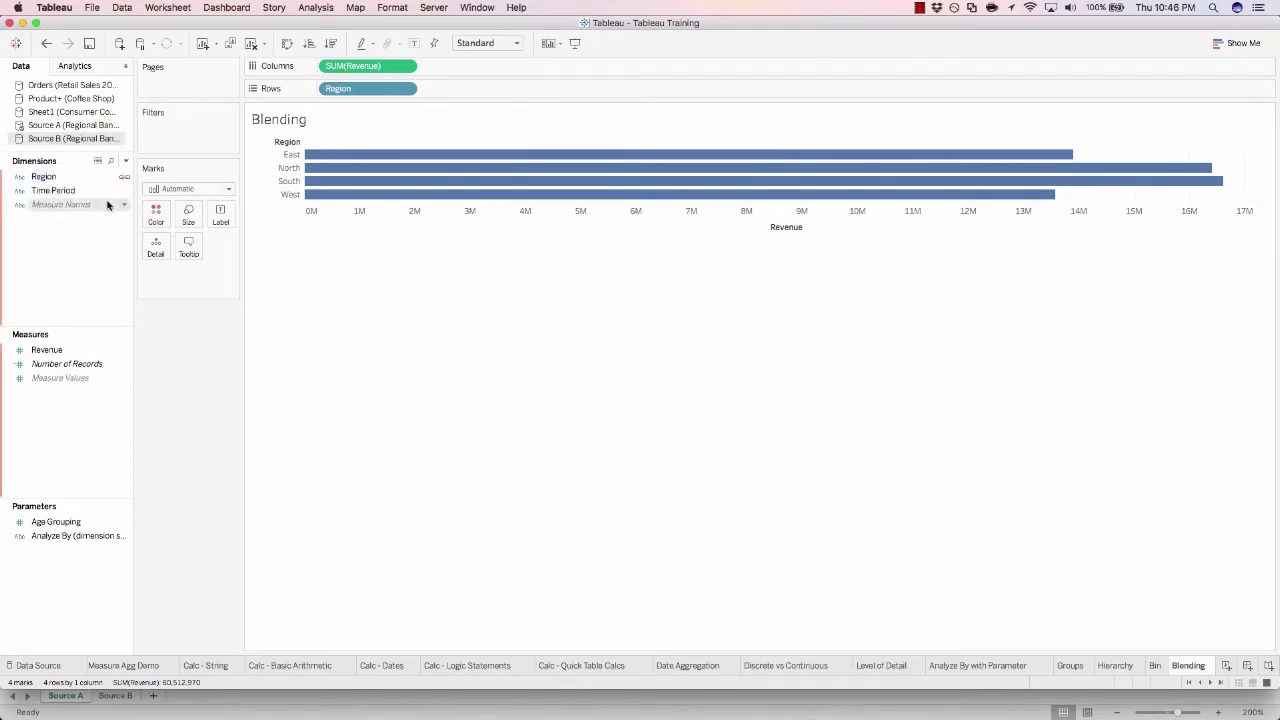
click(73, 355)
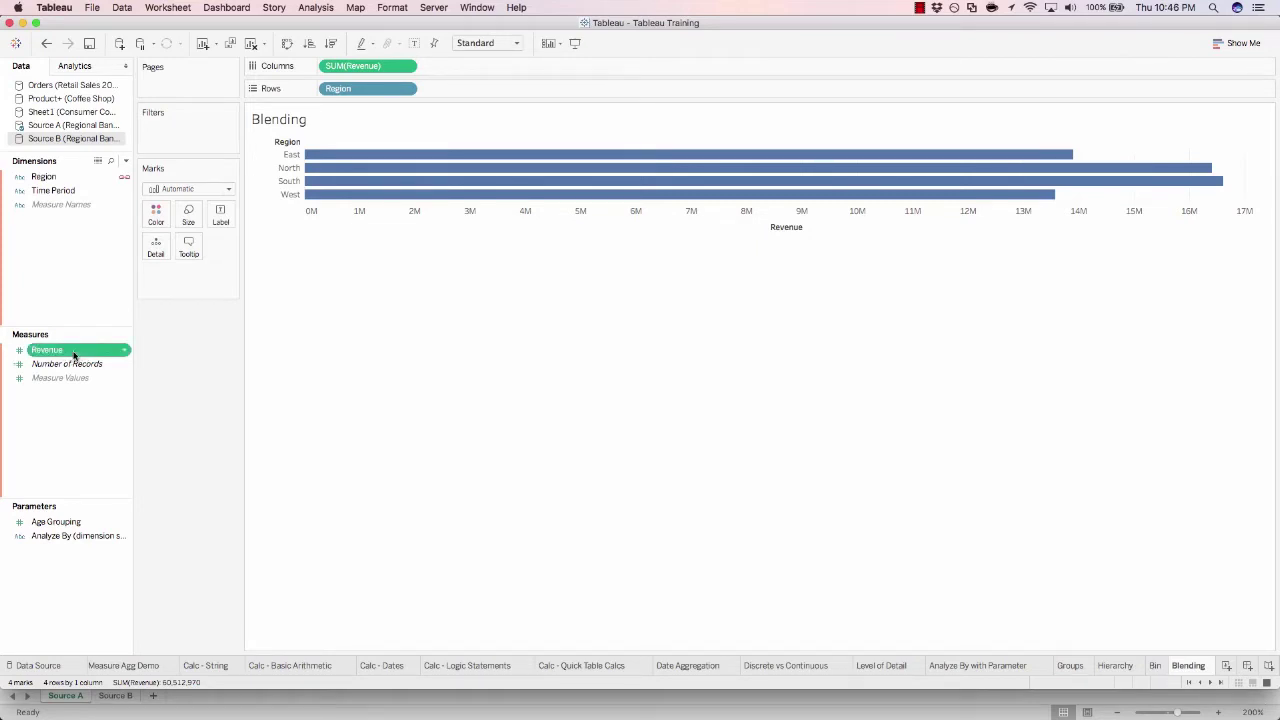
double_click(73, 355)
click(334, 353)
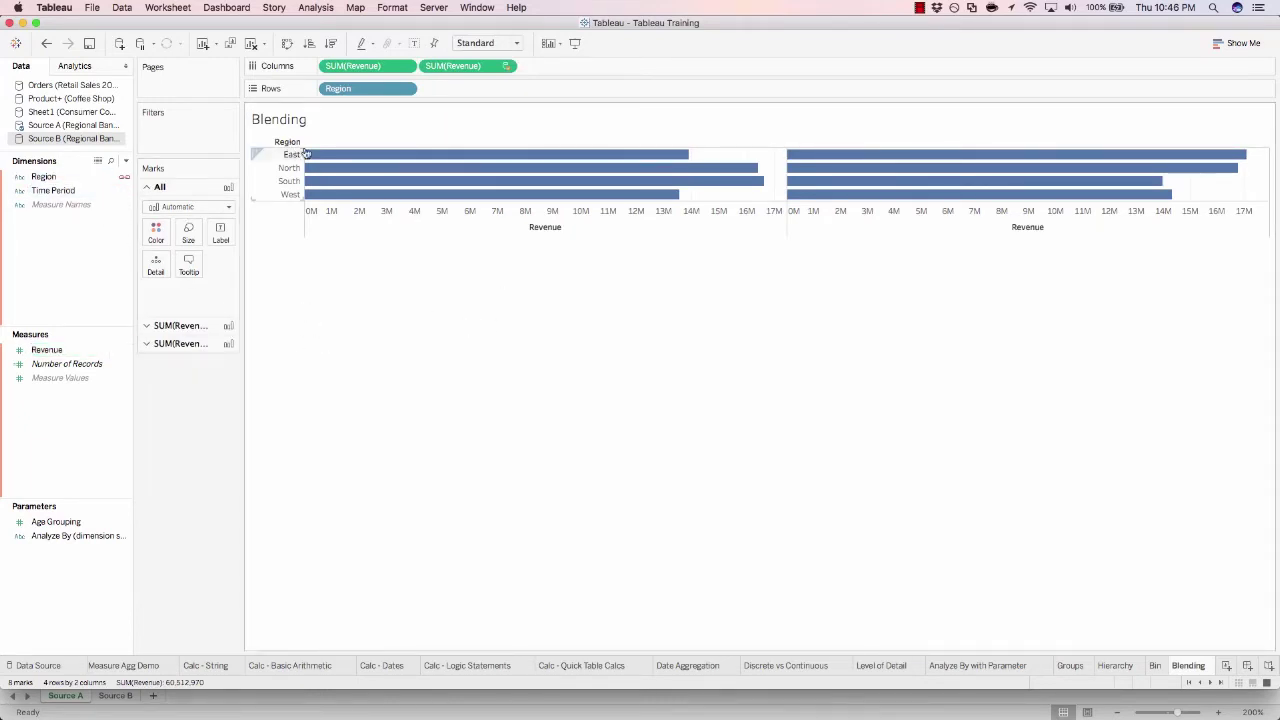
Add Calendar Year from Source A to the rows ahead of Region
mouse_move(491, 163)
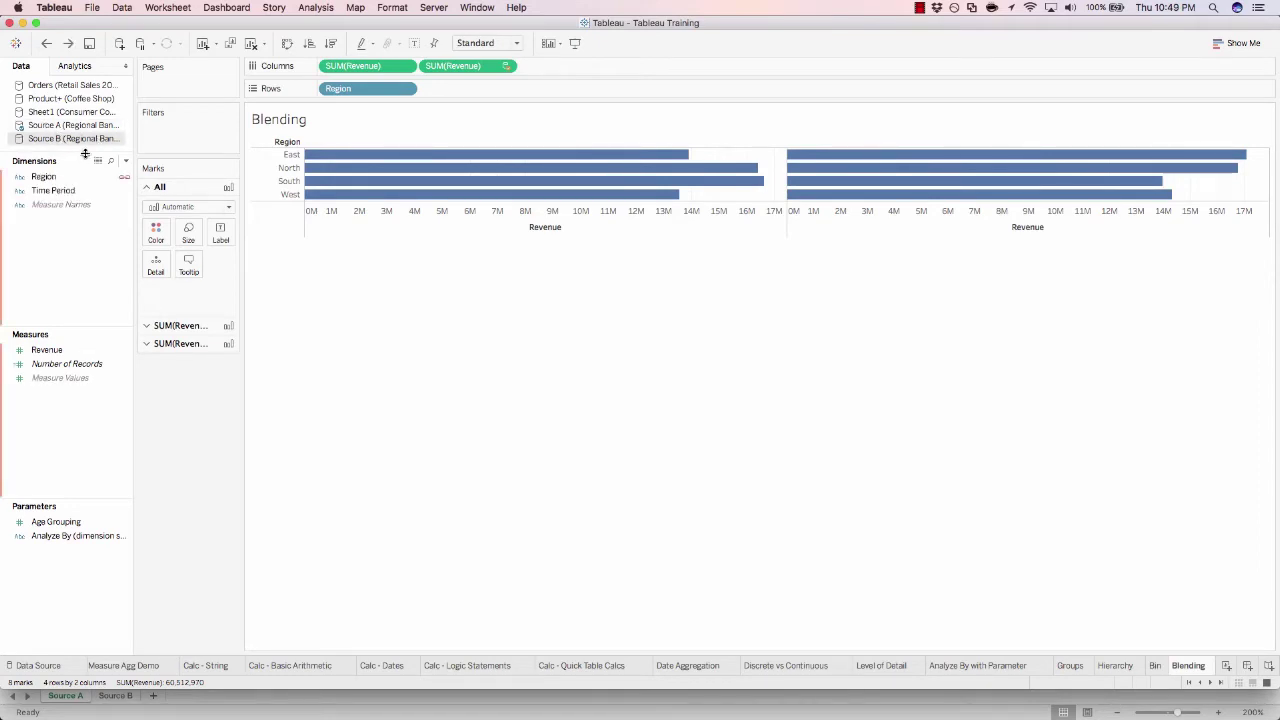
click(48, 187)
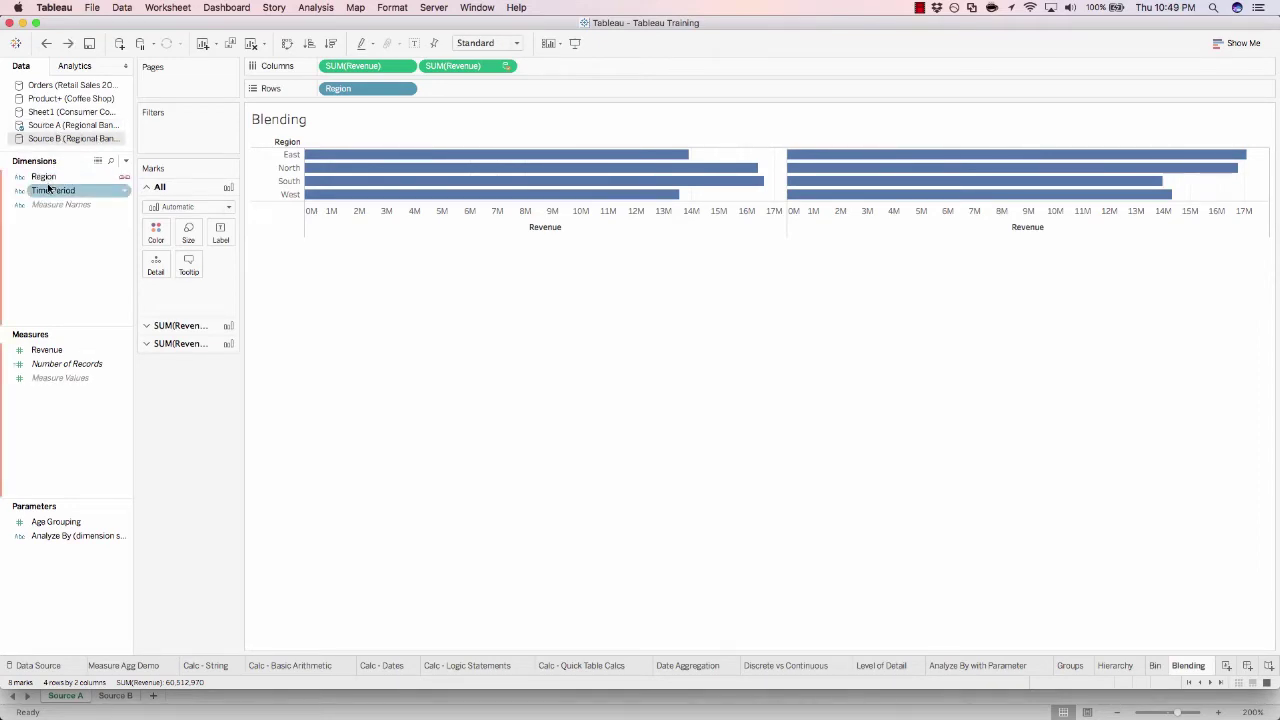
click(48, 134)
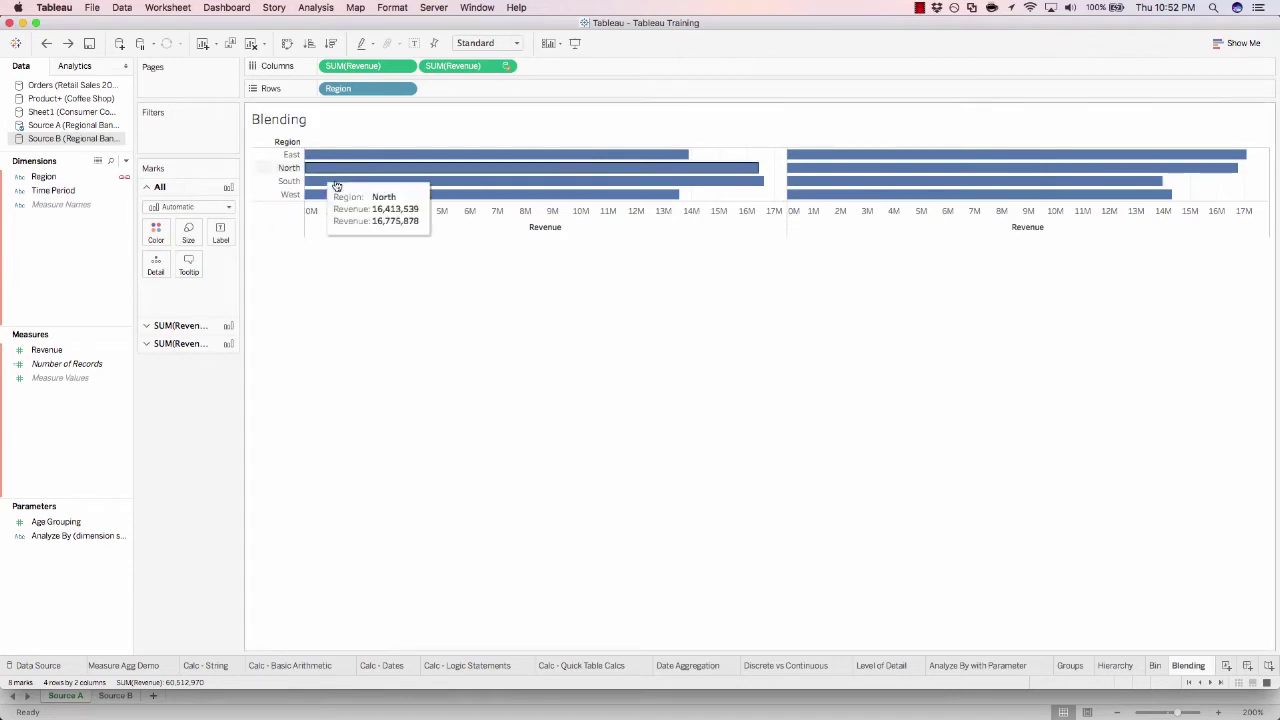
click(75, 124)
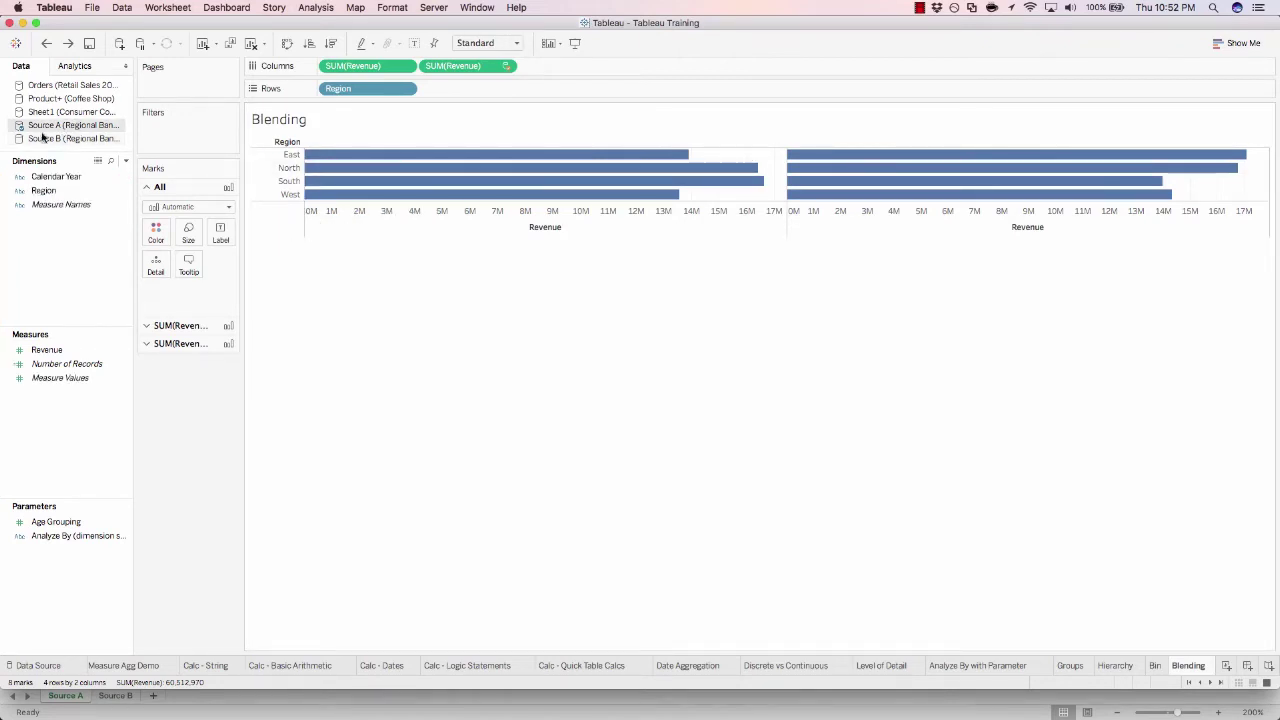
click(46, 178)
drag(46, 180, 327, 100)
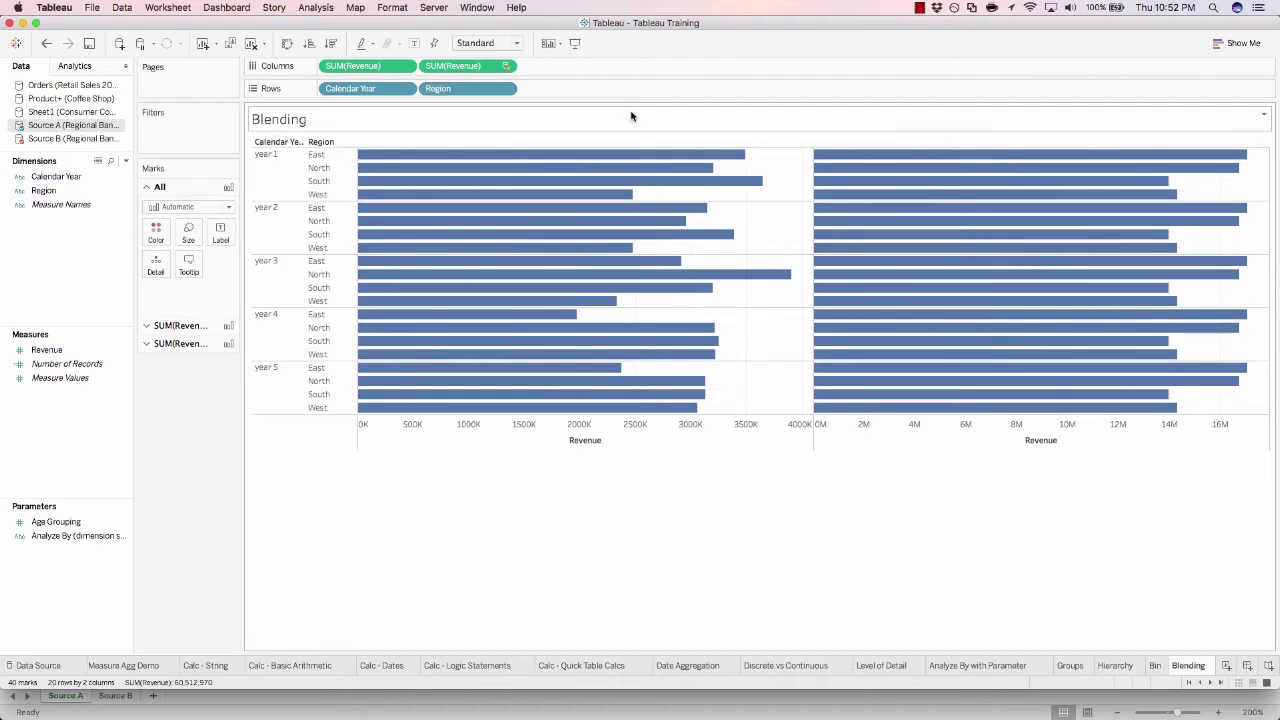
mouse_move(886, 157)
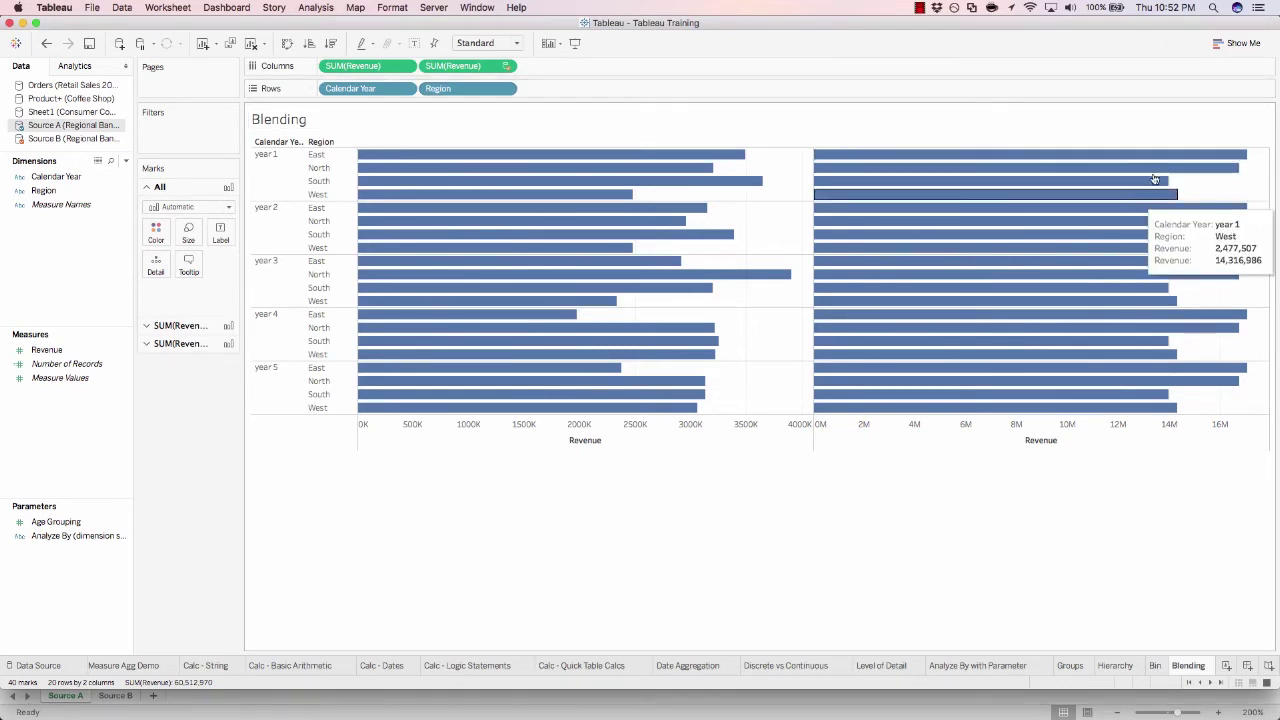
Show mark labels on all bars of both Revenue measures
mouse_move(1097, 171)
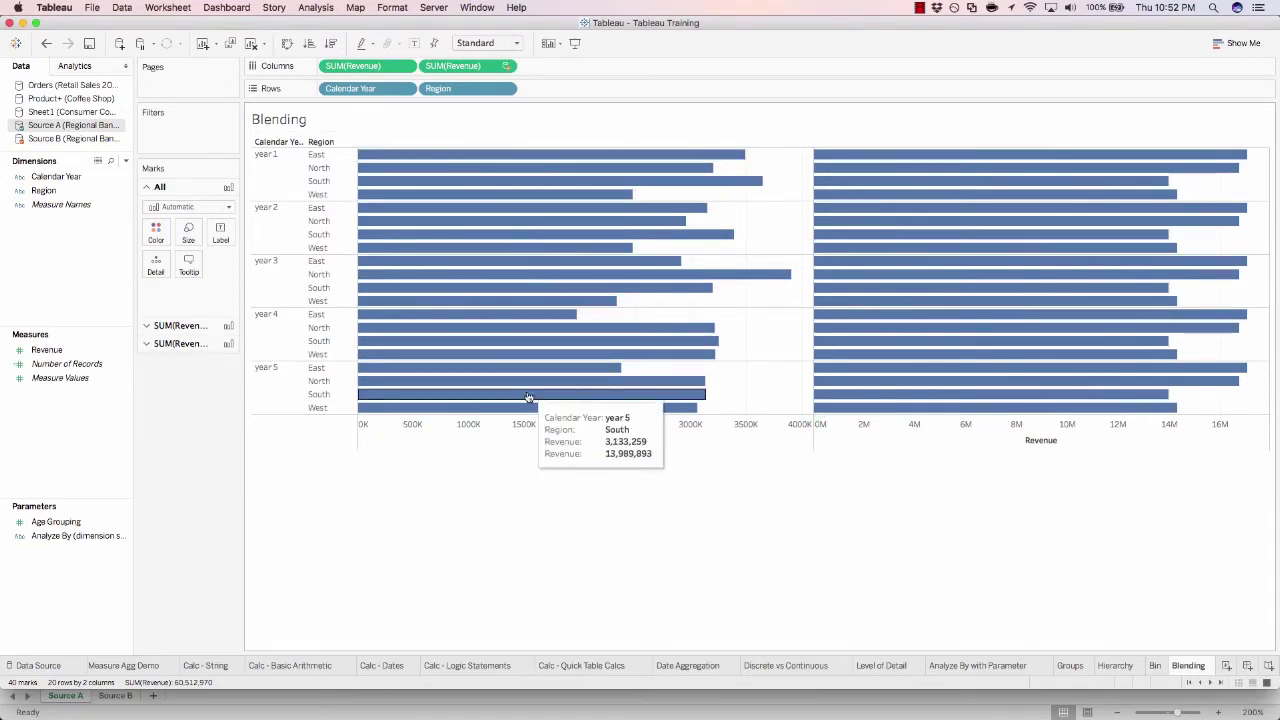
click(222, 230)
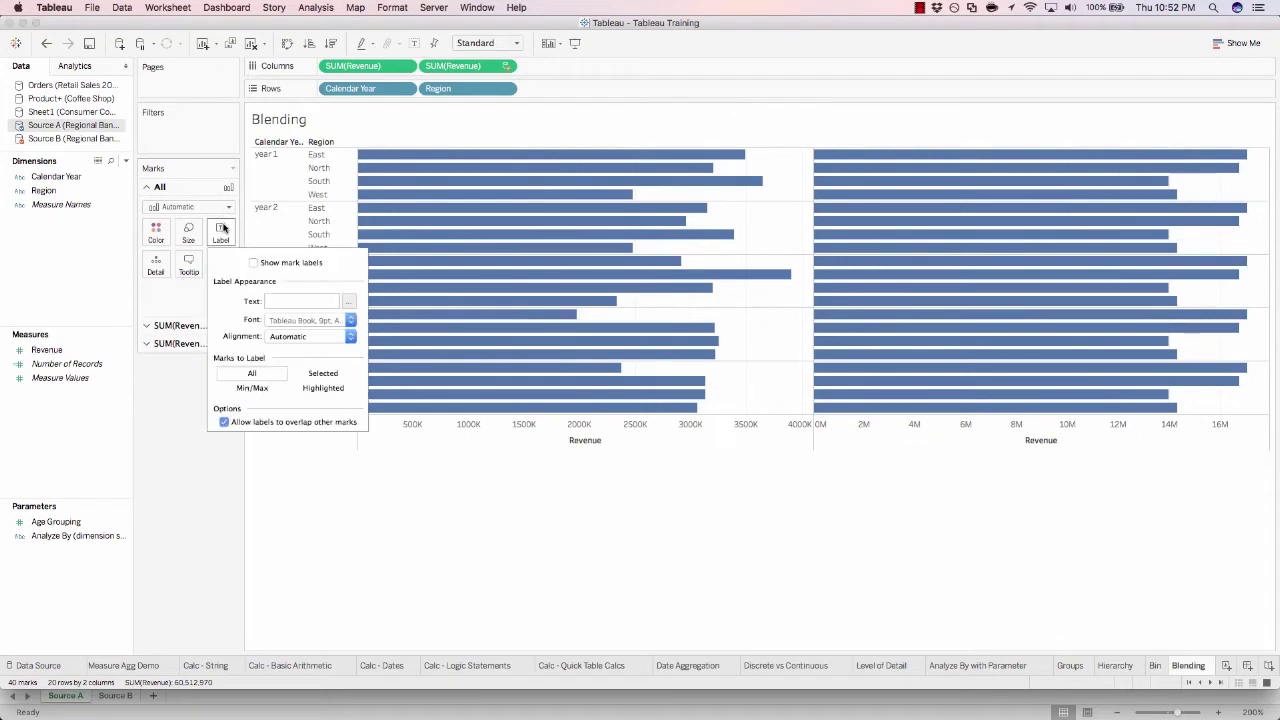
click(254, 262)
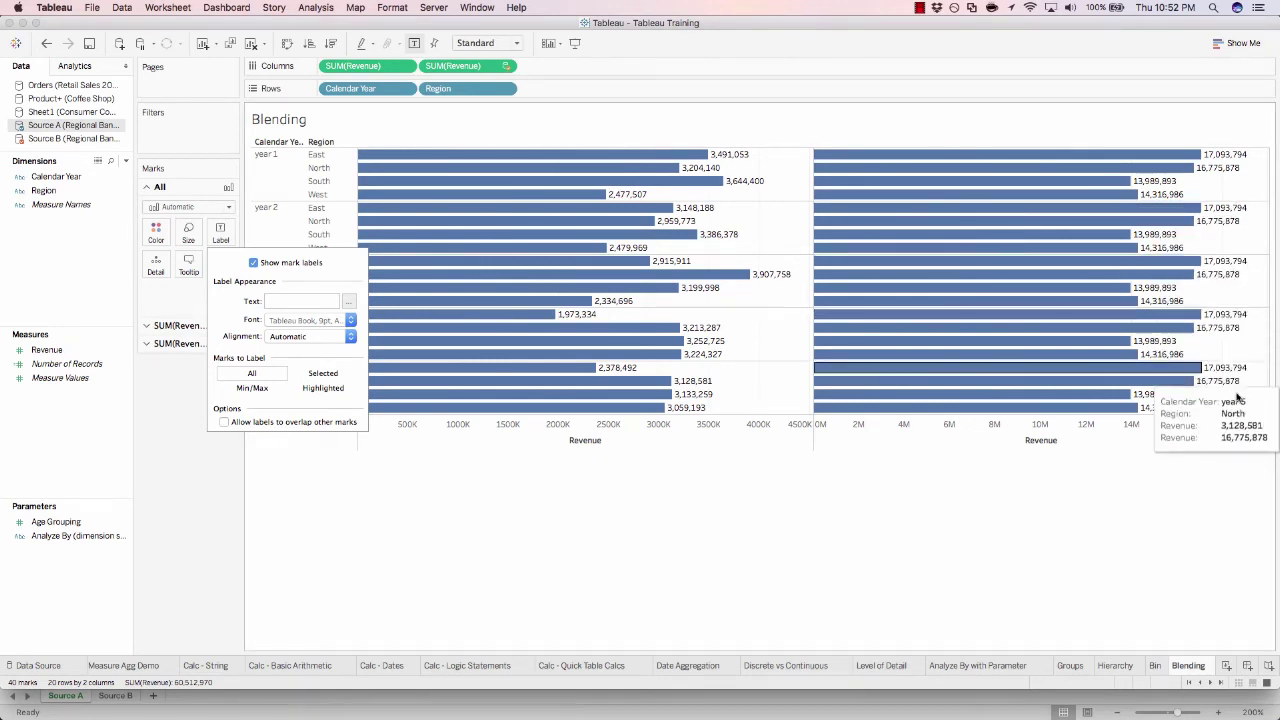
click(471, 489)
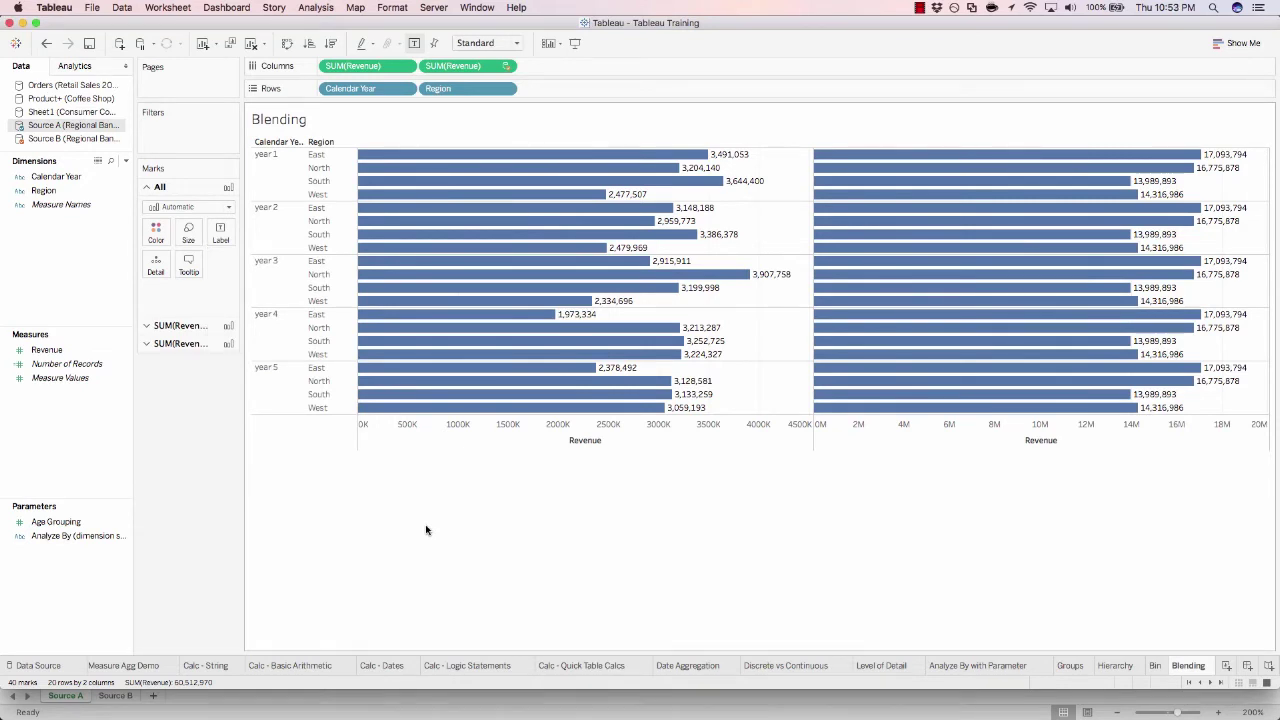
Compare the dimensions of Source A and Source B, and rename Source A's Calendar Year field to Time Period
click(45, 139)
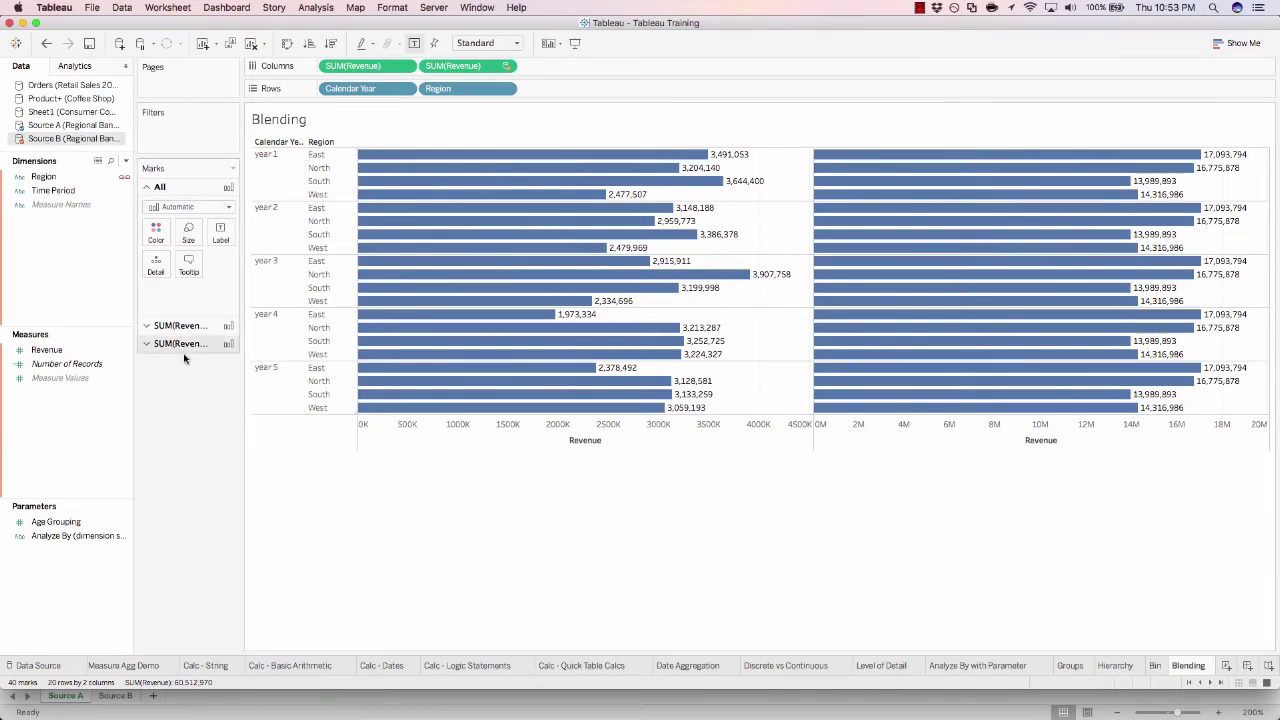
click(49, 195)
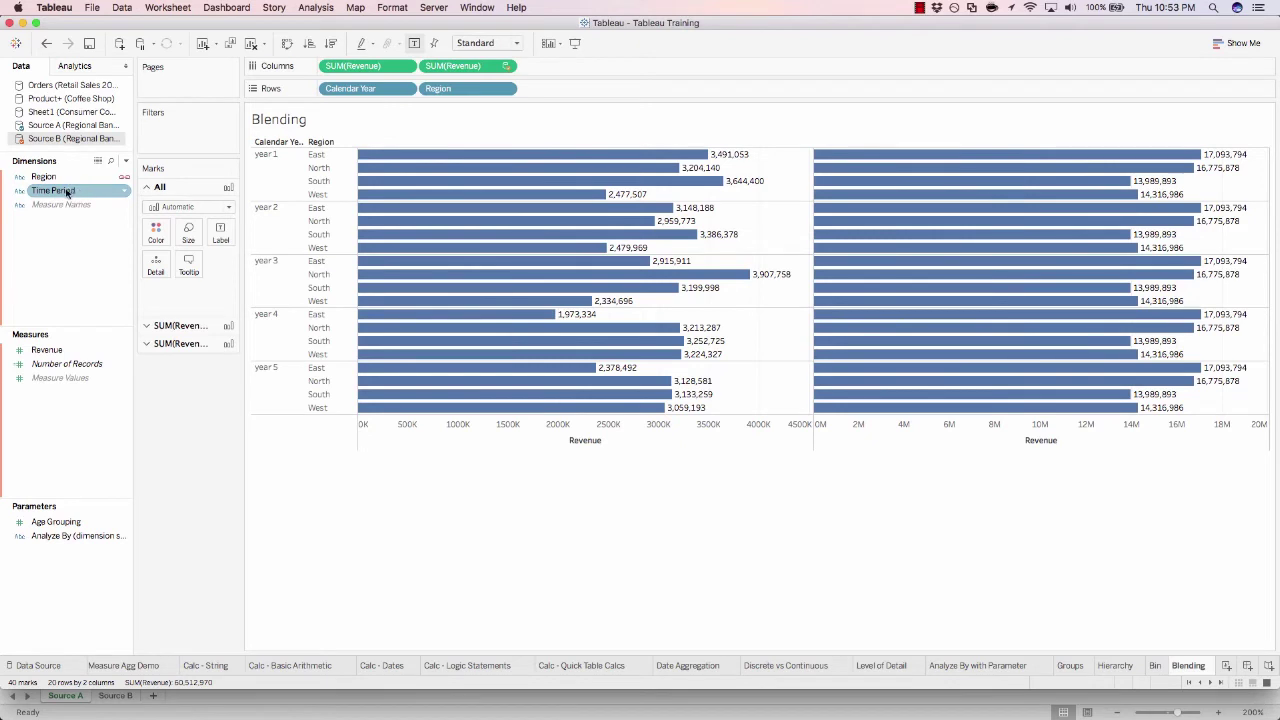
click(68, 126)
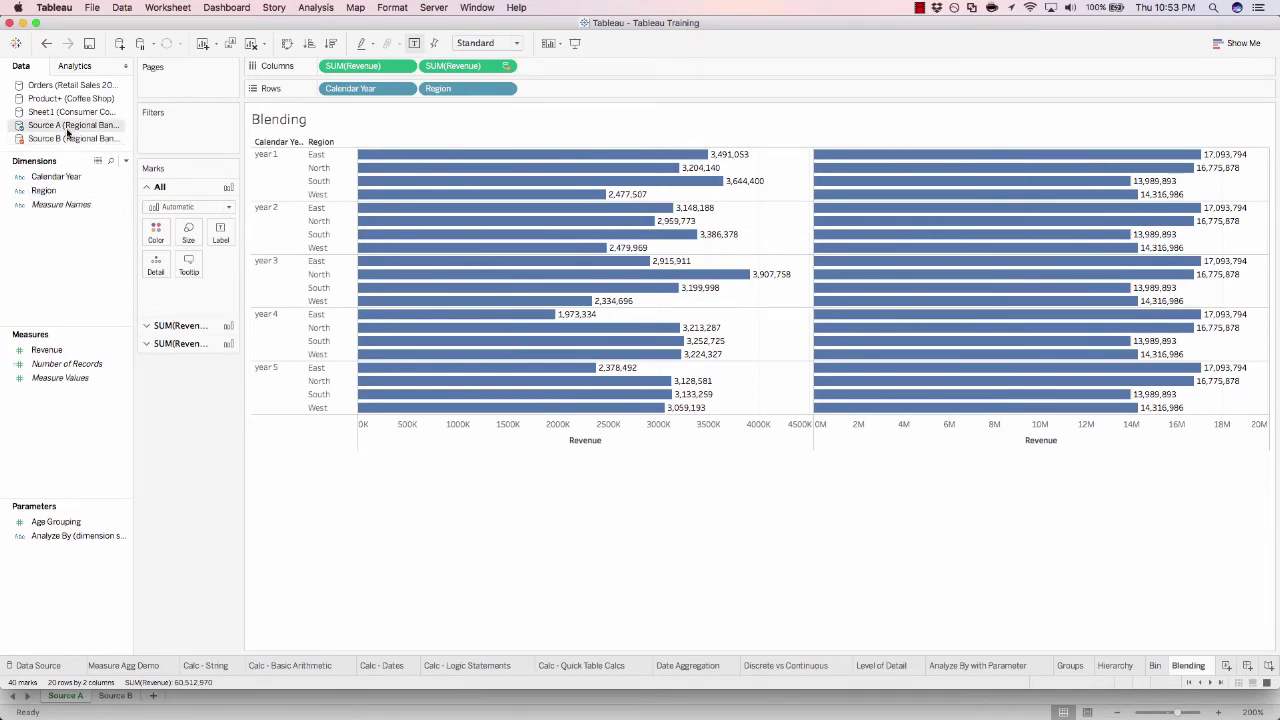
click(70, 177)
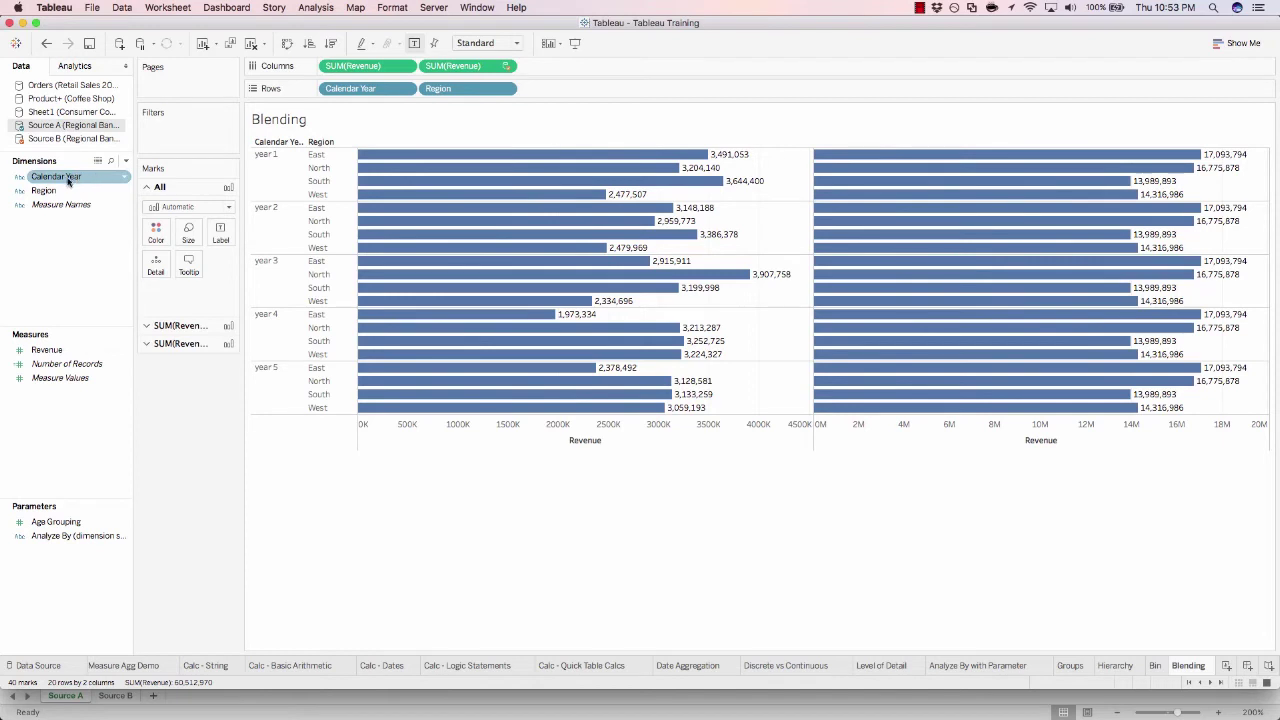
right_click(76, 182)
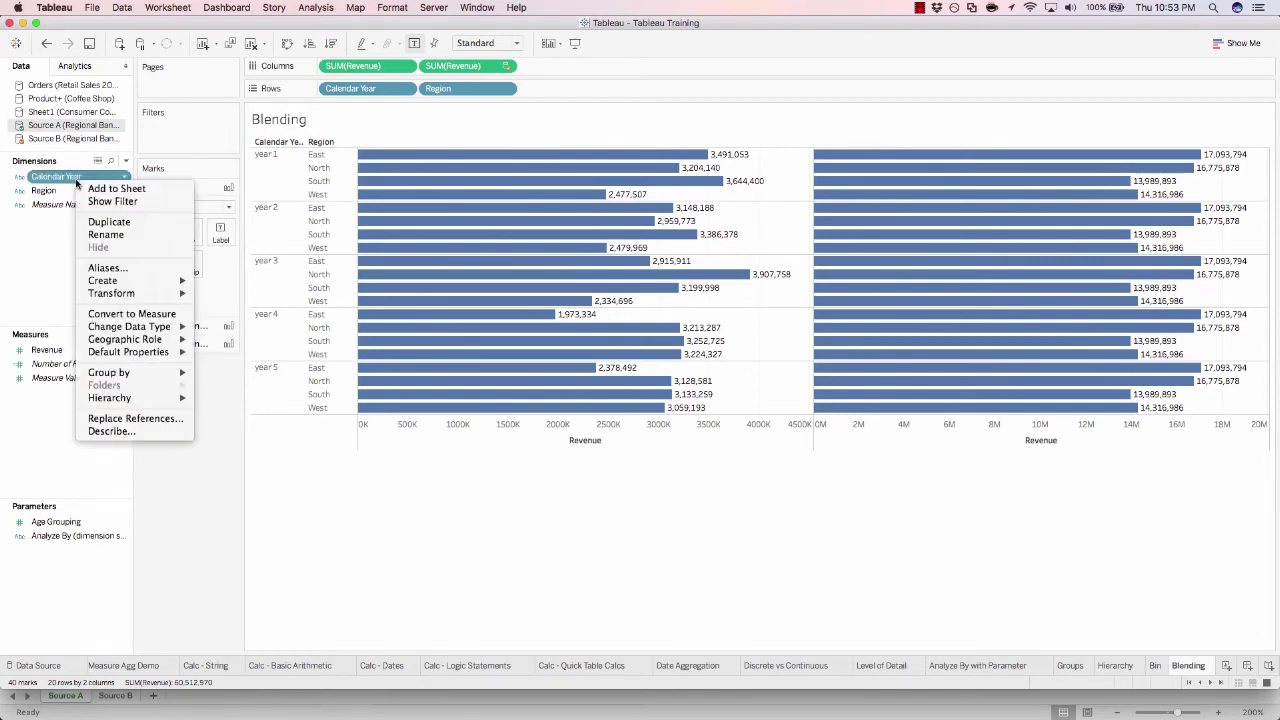
click(100, 234)
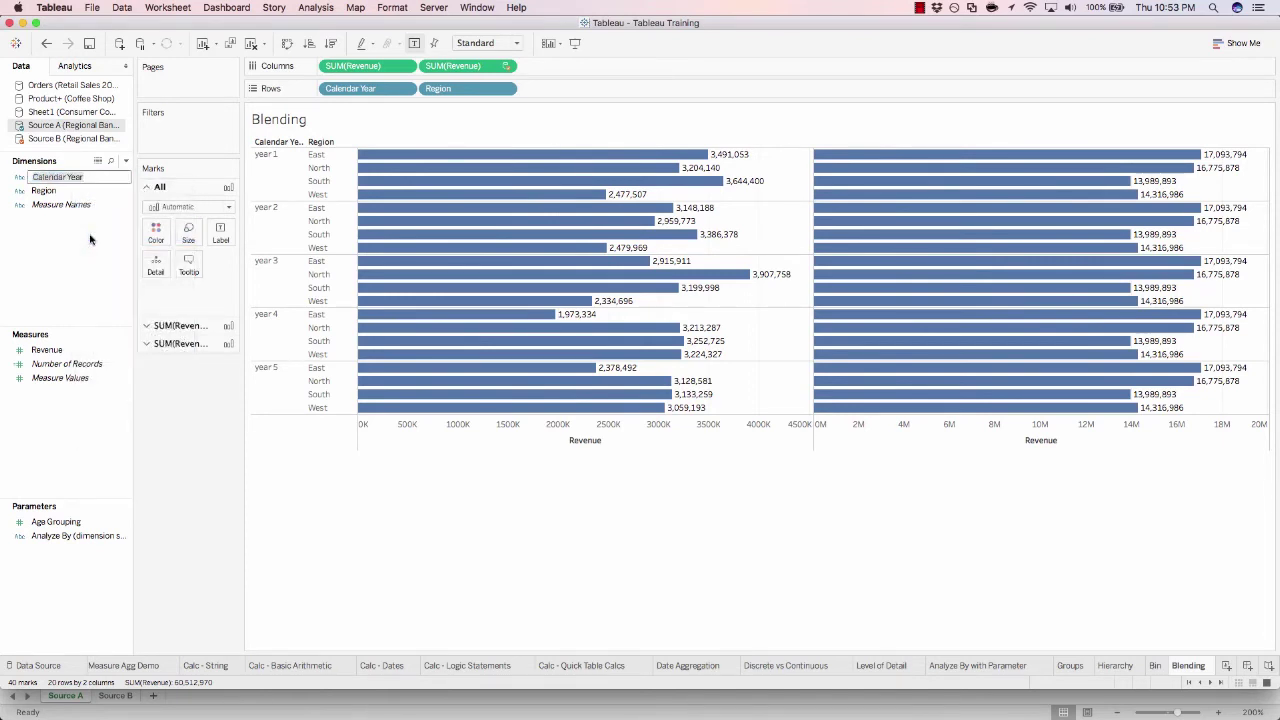
text(Time Period)
key(Return)
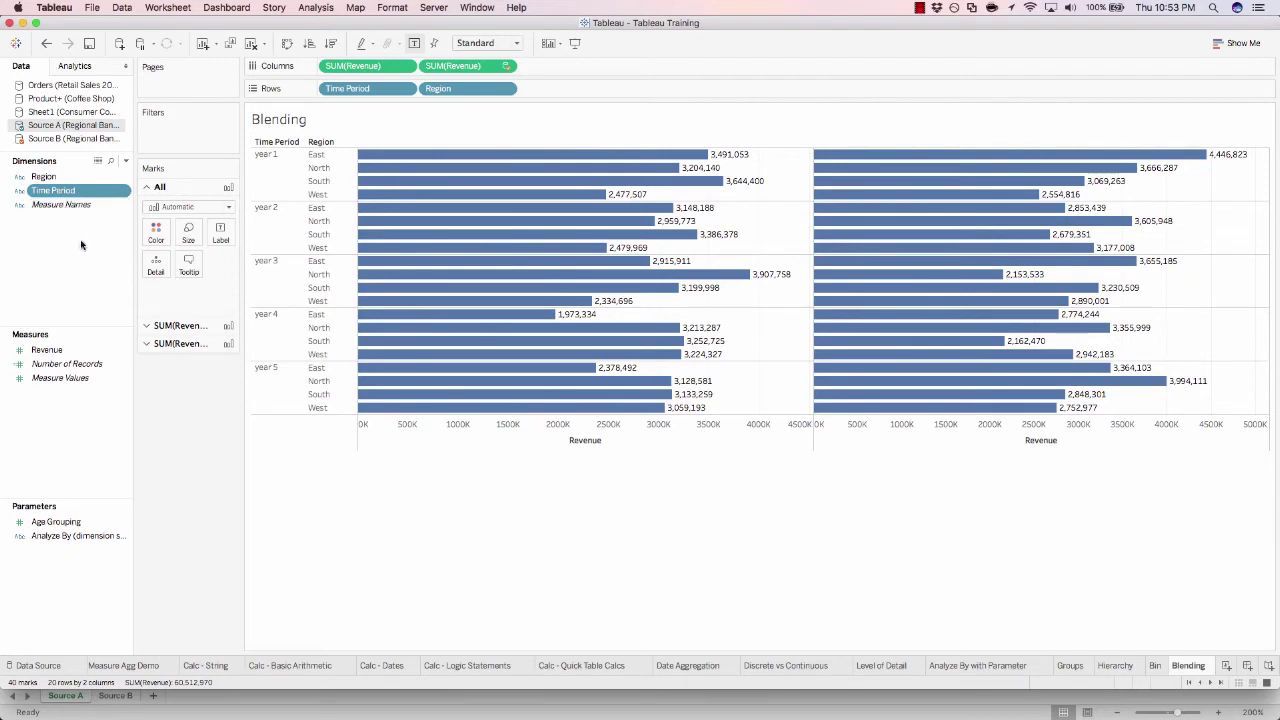
Check the linked fields in Source B and review the automatic relationships between Source A and Source B without changing them
click(66, 139)
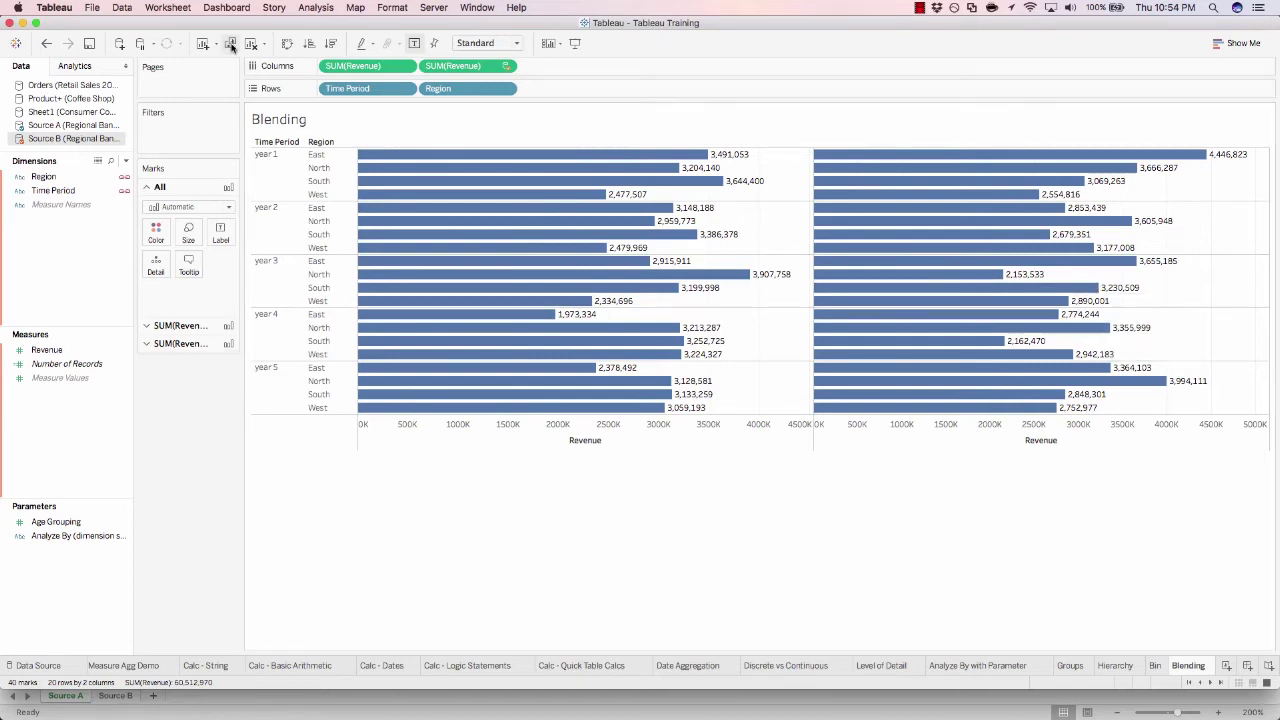
click(121, 8)
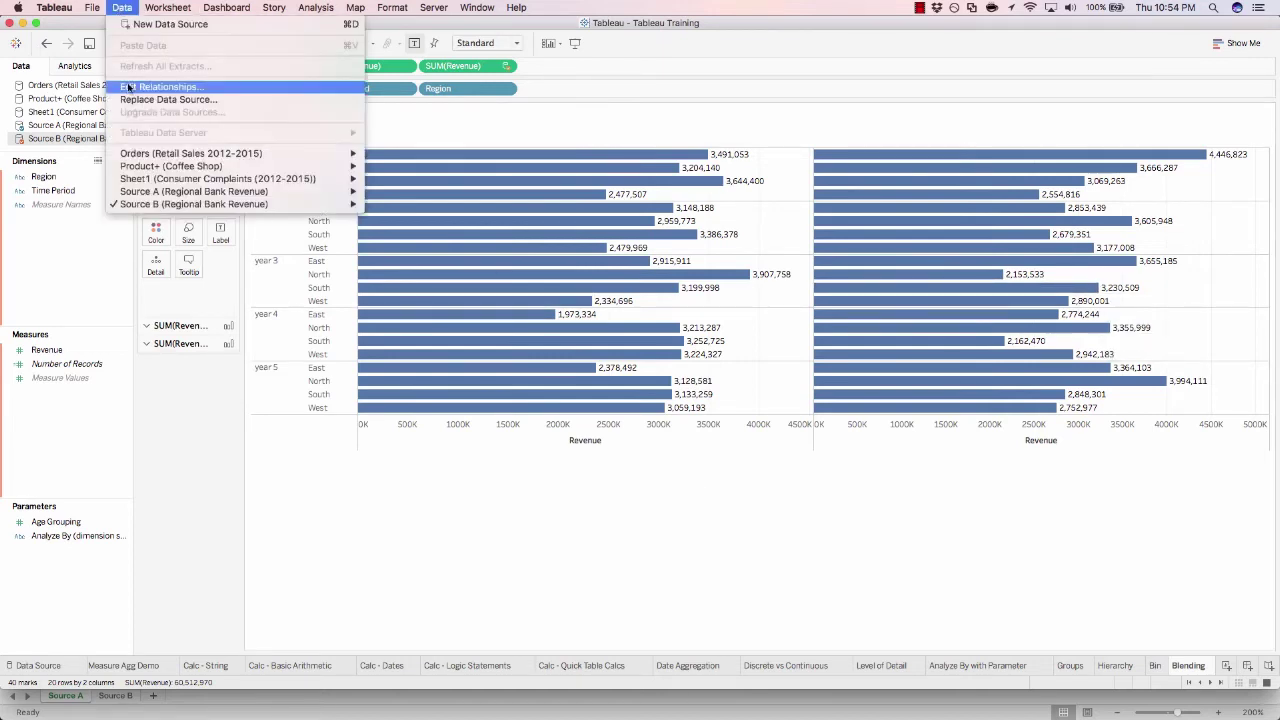
click(150, 87)
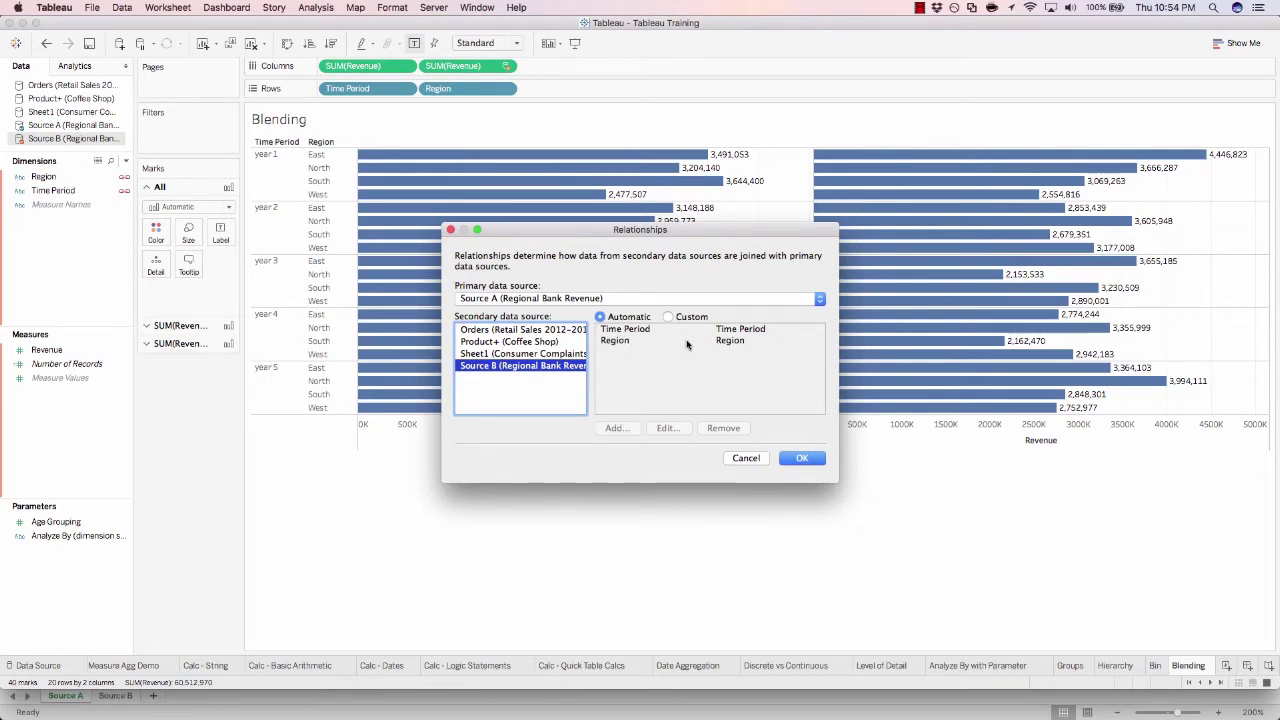
click(740, 459)
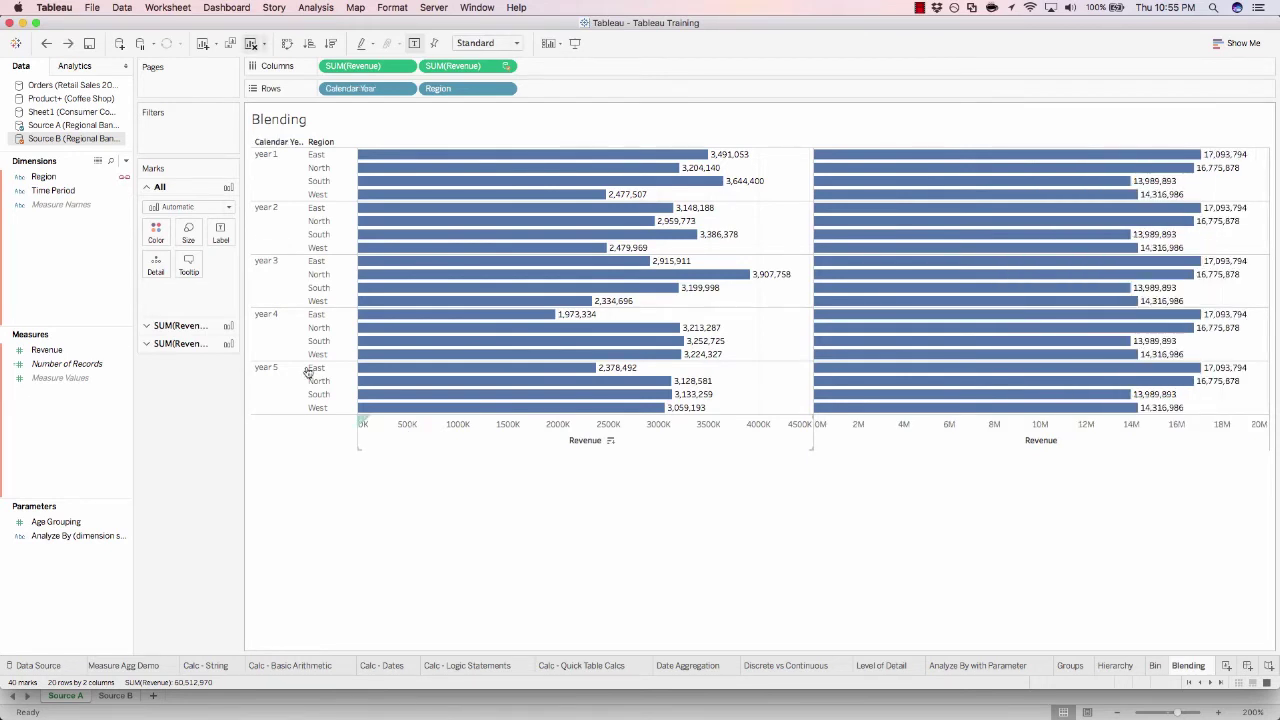
Start a custom relationship with Source A as the primary data source and Source B as the secondary one
click(44, 195)
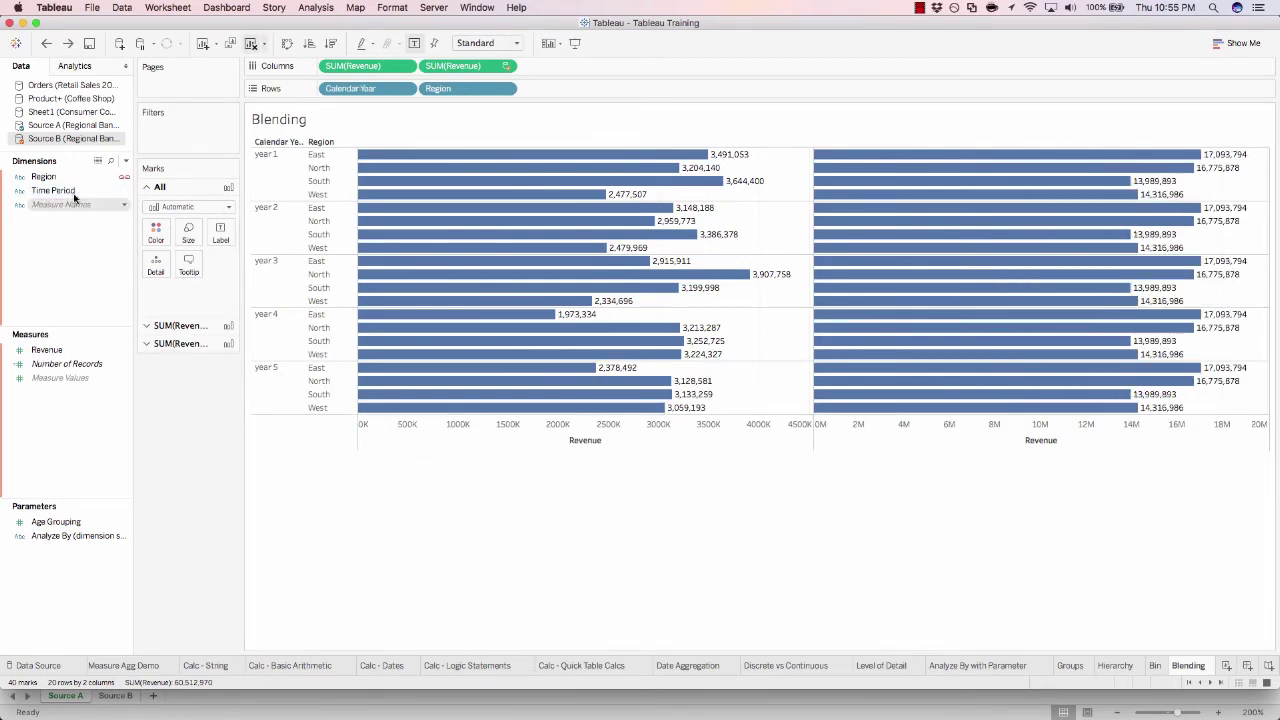
click(50, 127)
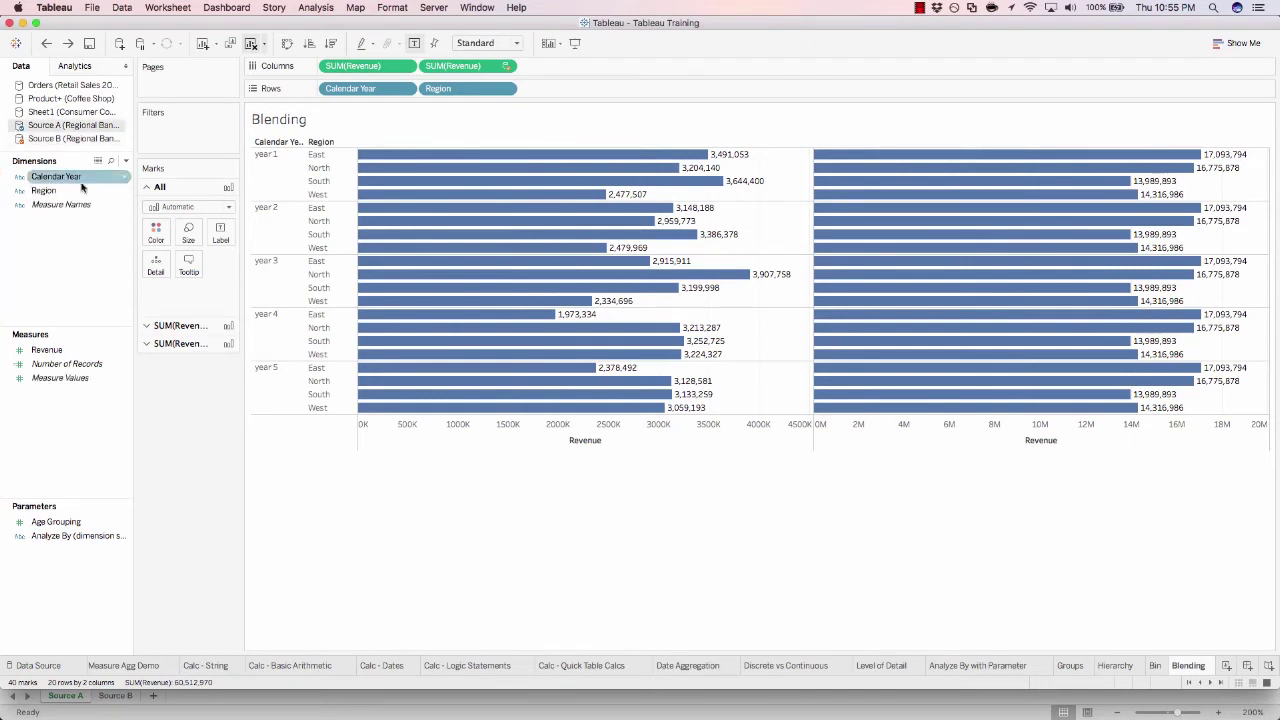
click(48, 189)
click(64, 176)
click(112, 7)
click(135, 87)
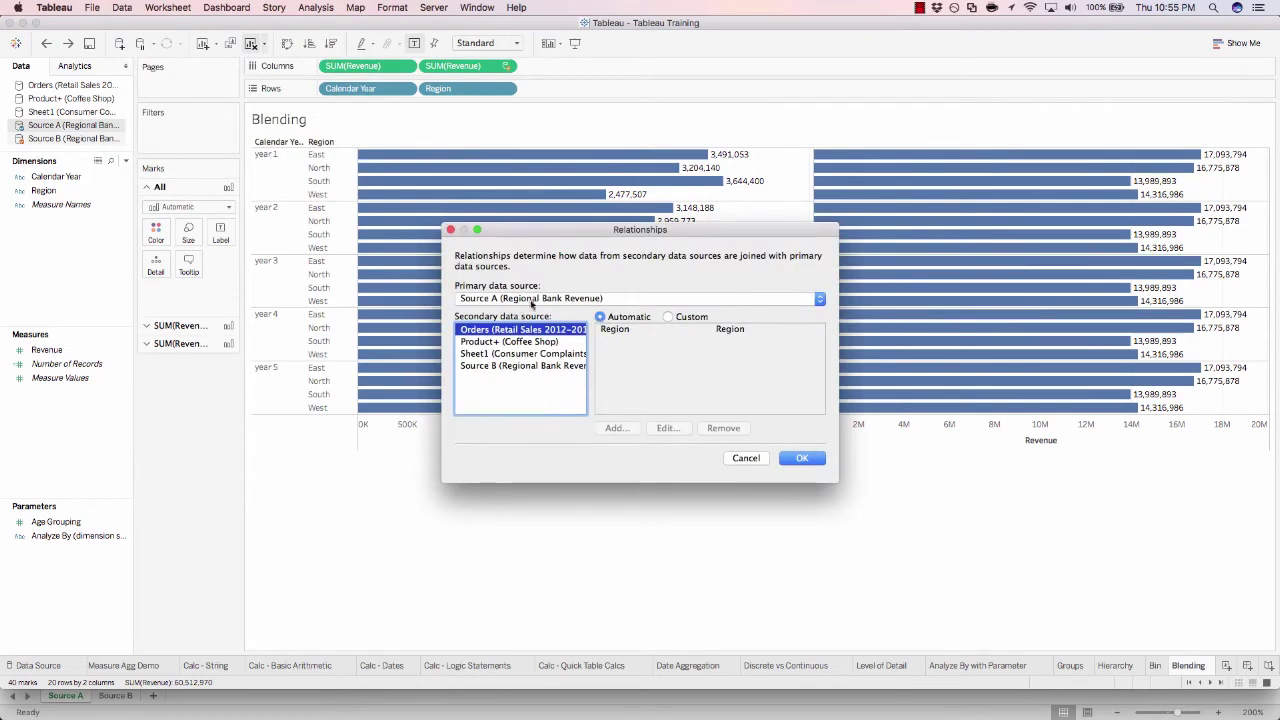
click(672, 317)
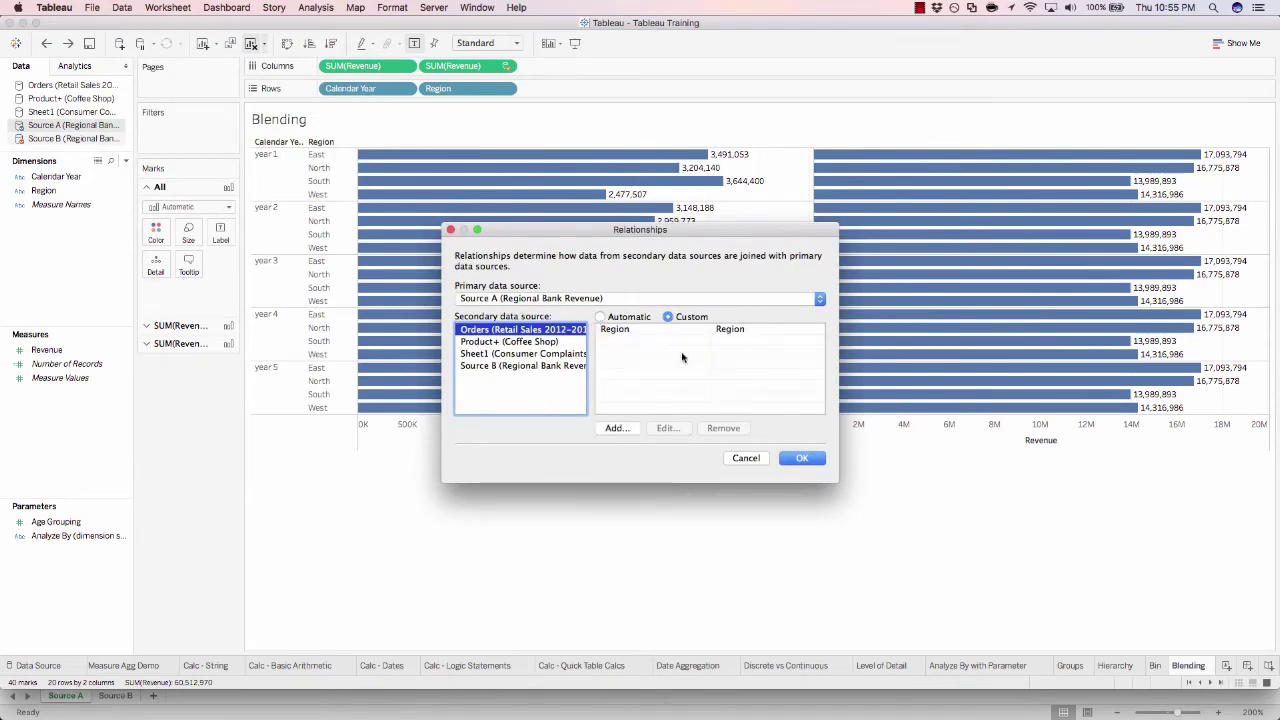
click(713, 350)
click(696, 337)
click(523, 366)
click(668, 317)
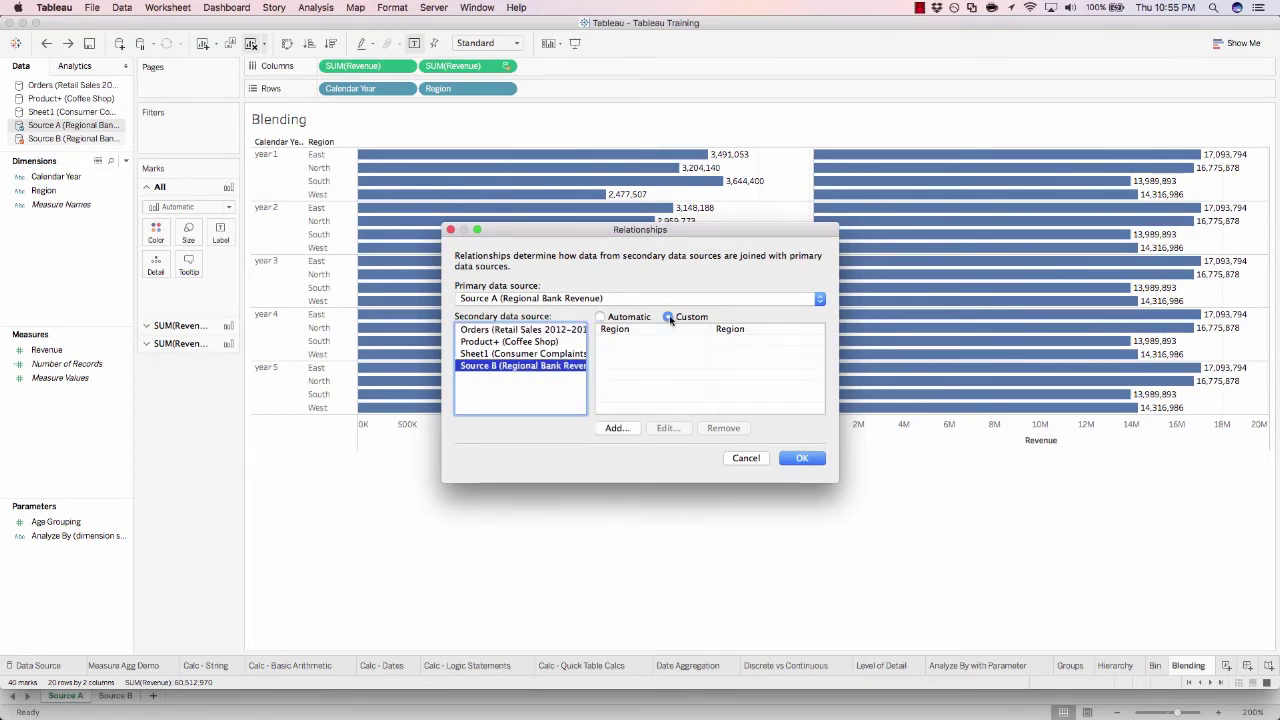
Add a field mapping from Calendar Year to Time Period alongside Region, and apply the custom relationship
click(614, 428)
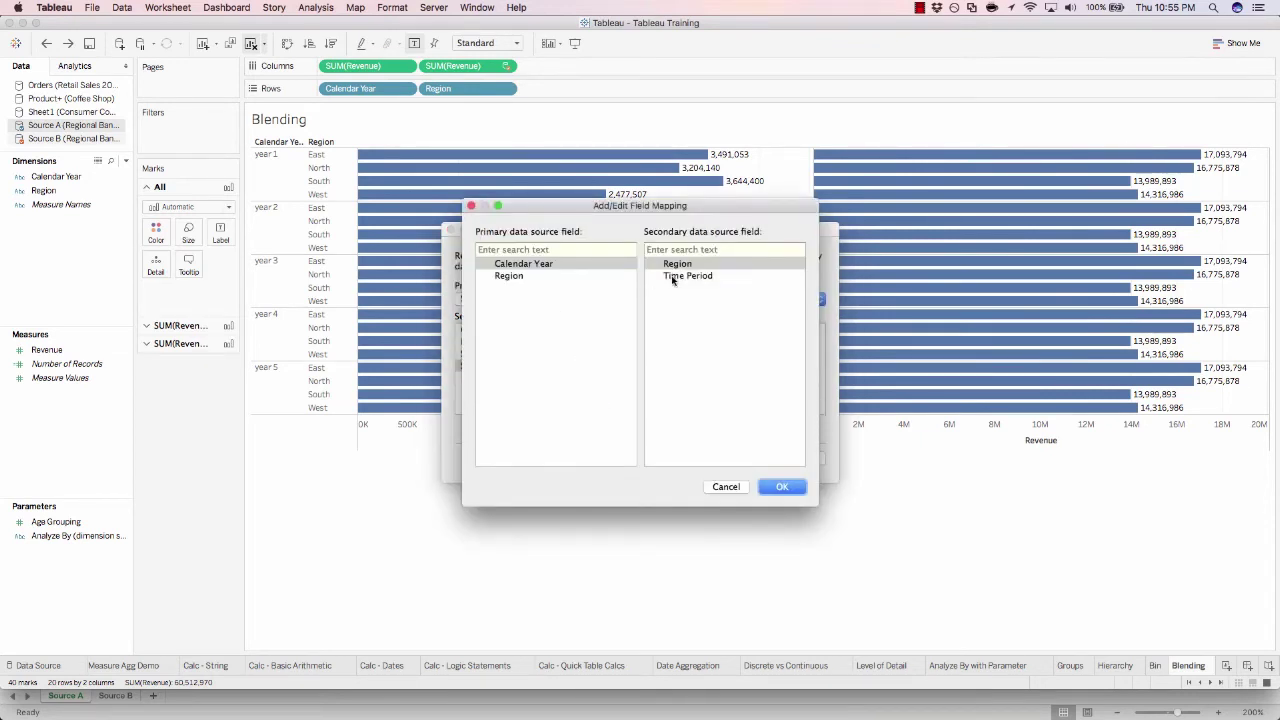
click(560, 266)
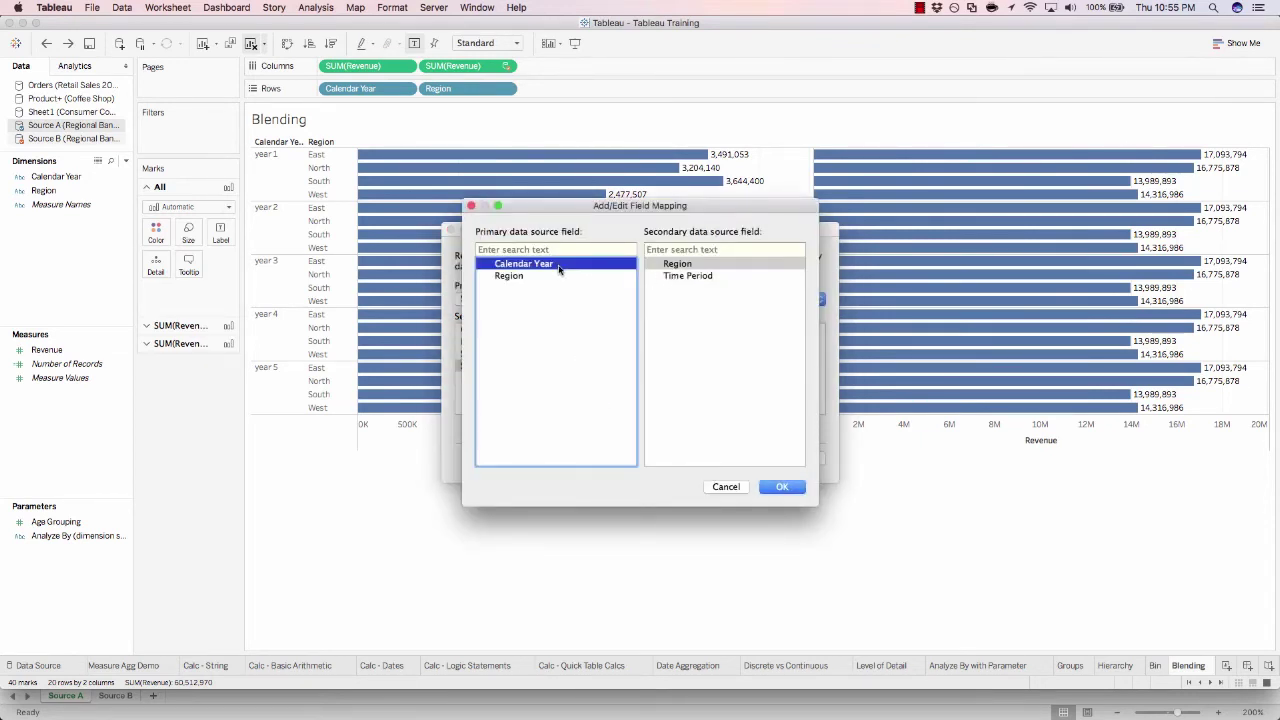
click(675, 277)
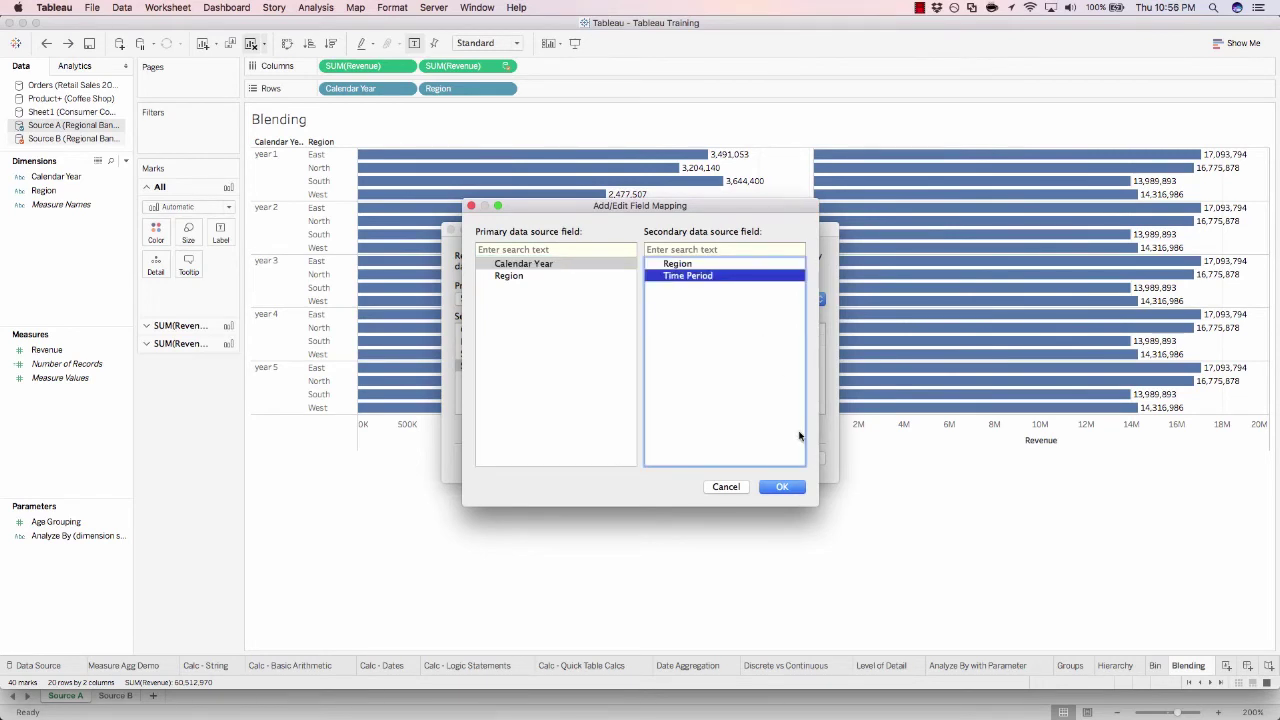
click(783, 487)
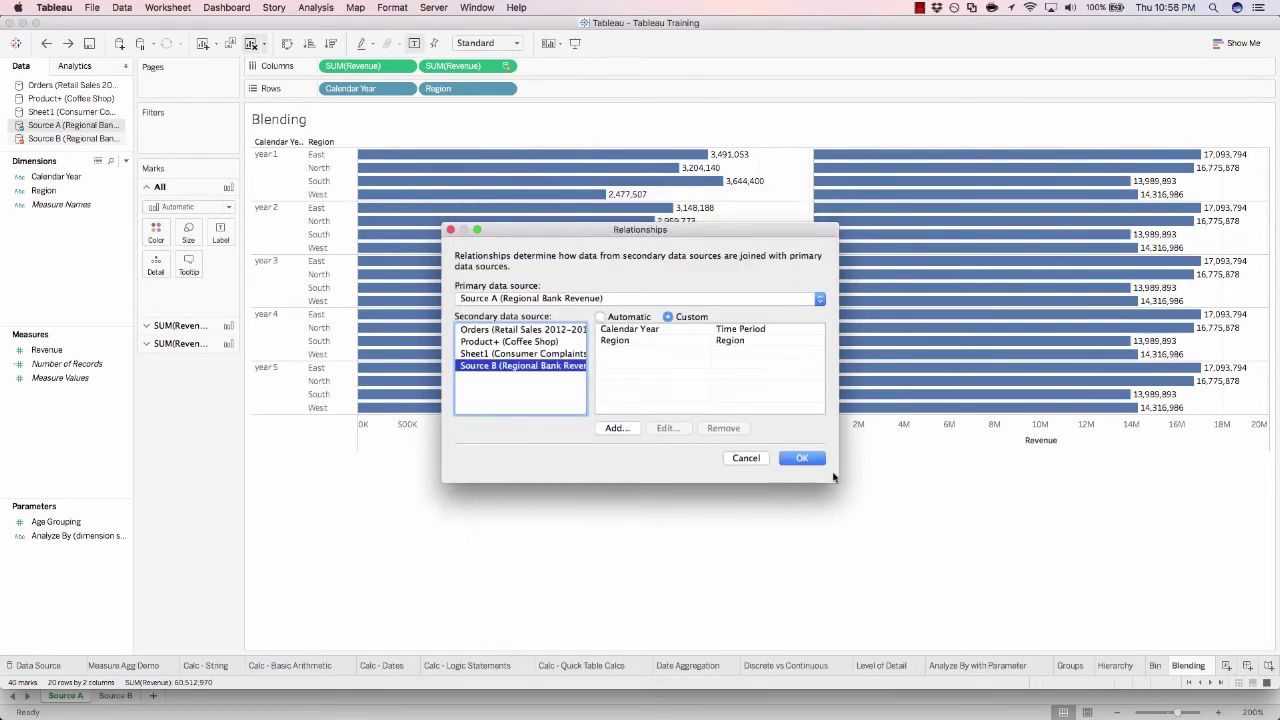
click(671, 332)
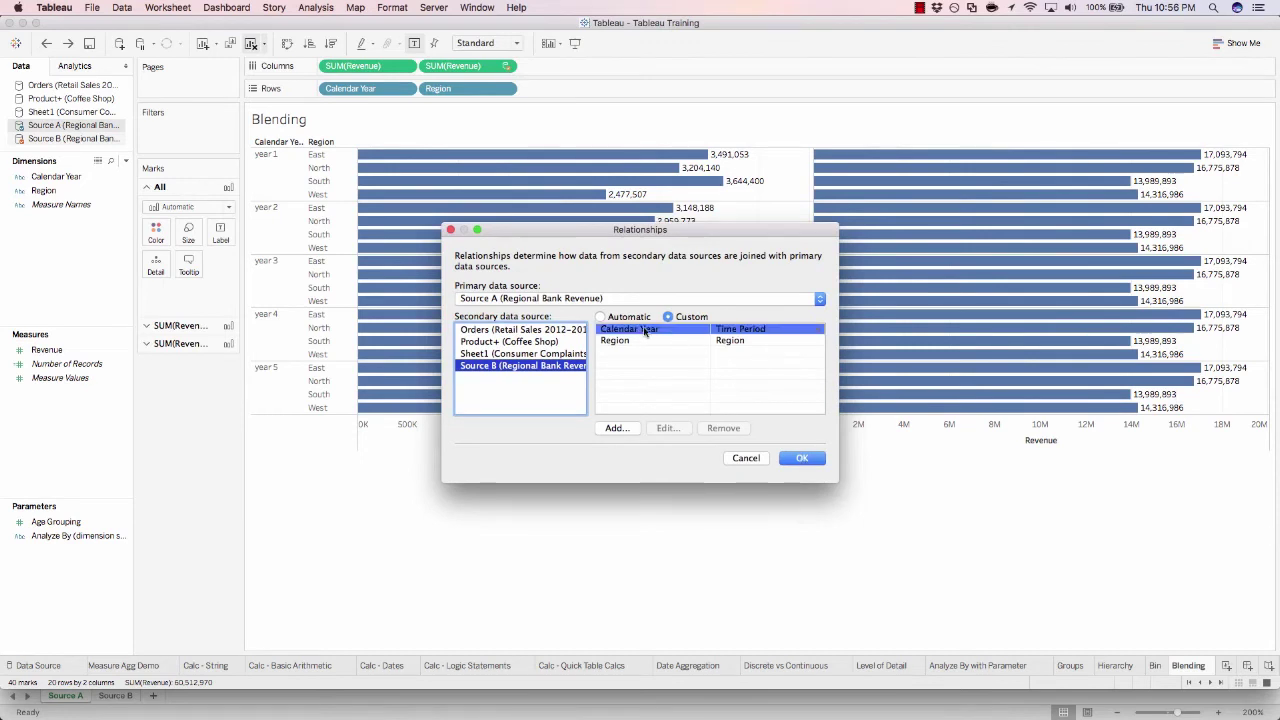
click(660, 340)
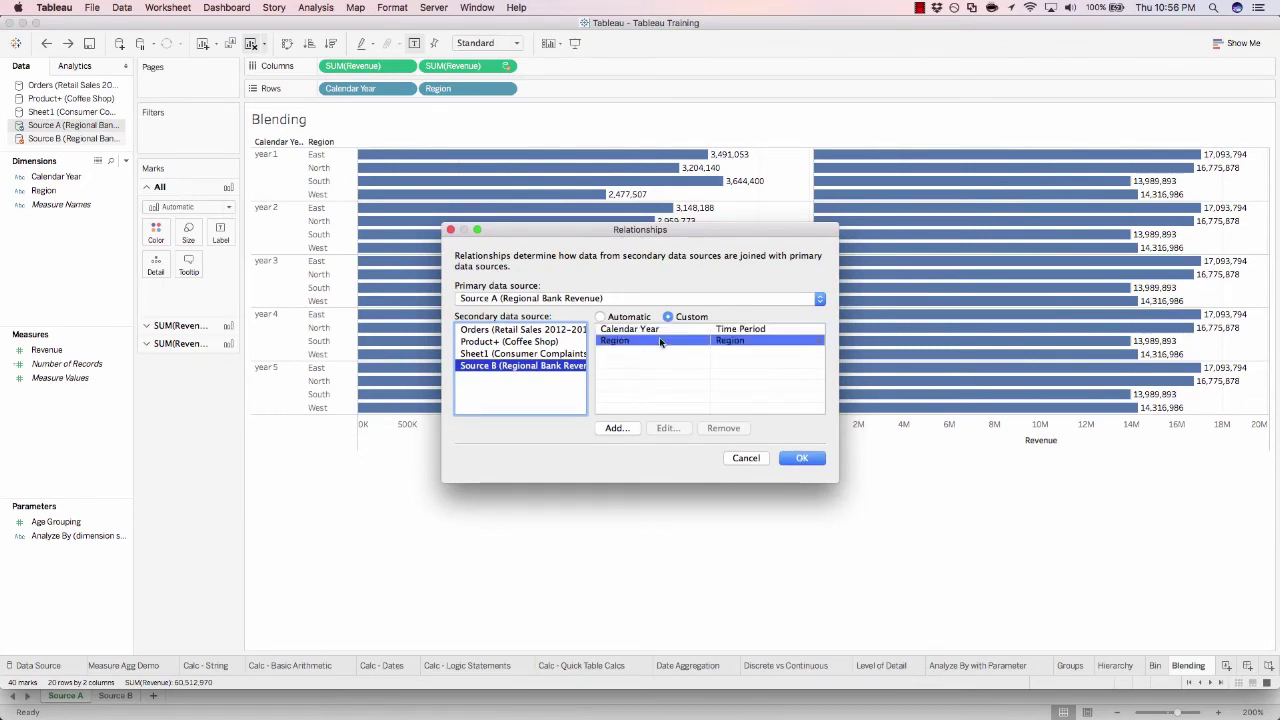
click(697, 372)
click(800, 460)
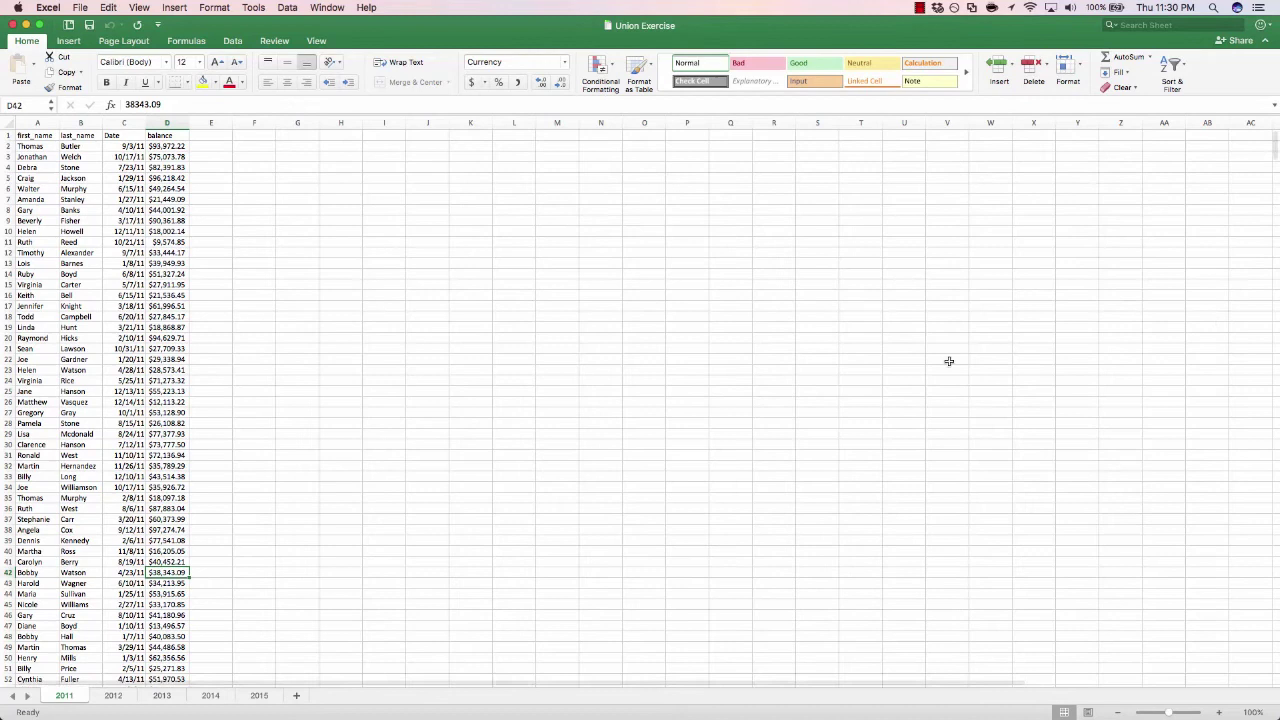
Look through the 2011, 2012, 2013, 2014 and 2015 sheets of the Union Exercise workbook and compare their columns
click(949, 361)
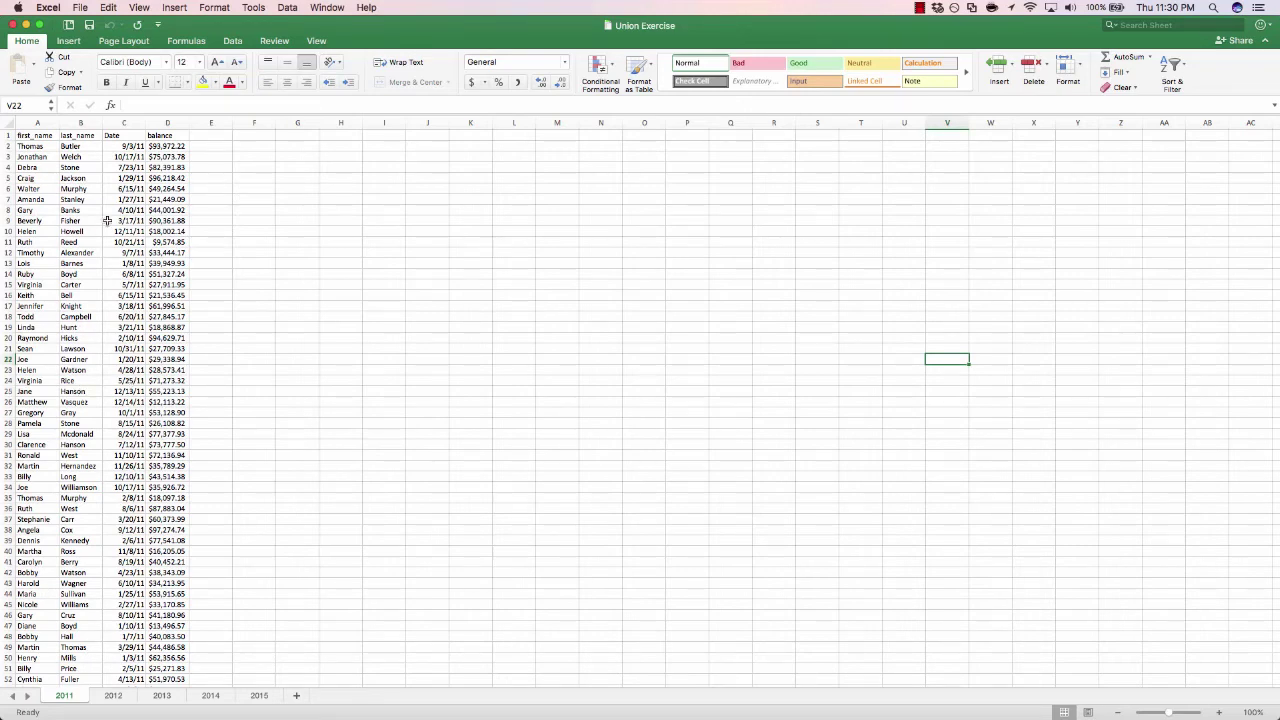
click(120, 697)
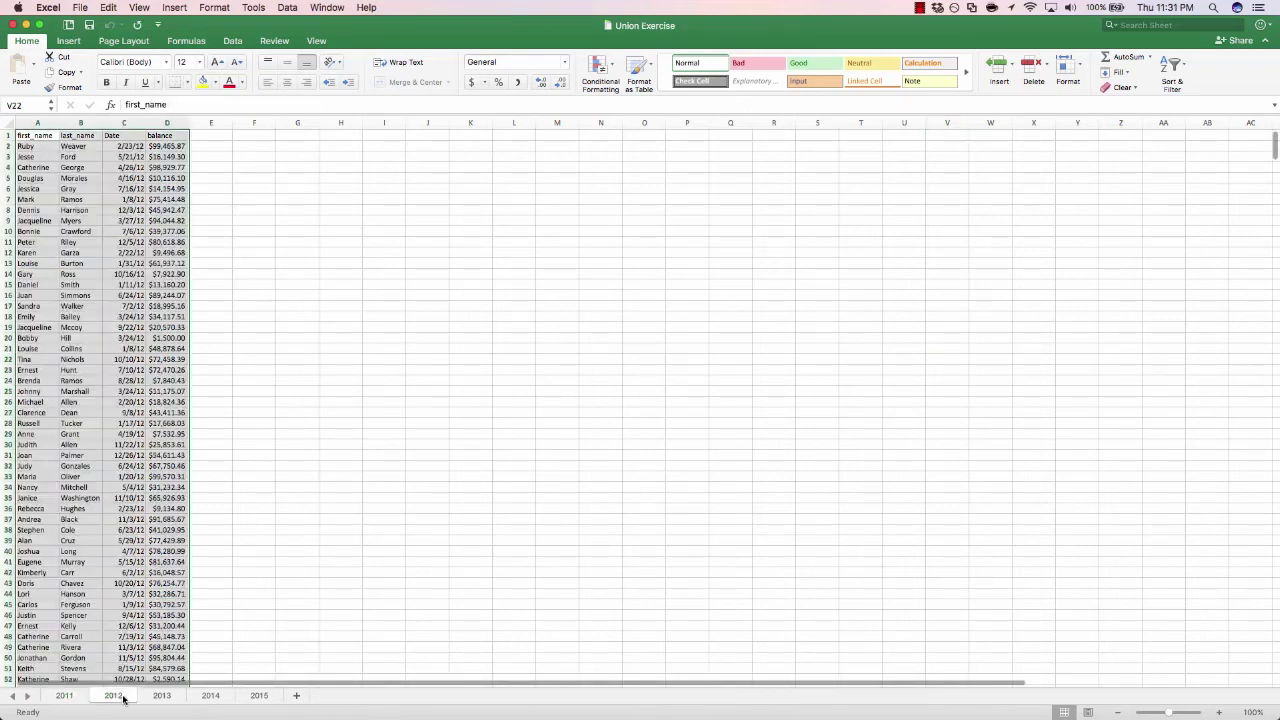
click(162, 696)
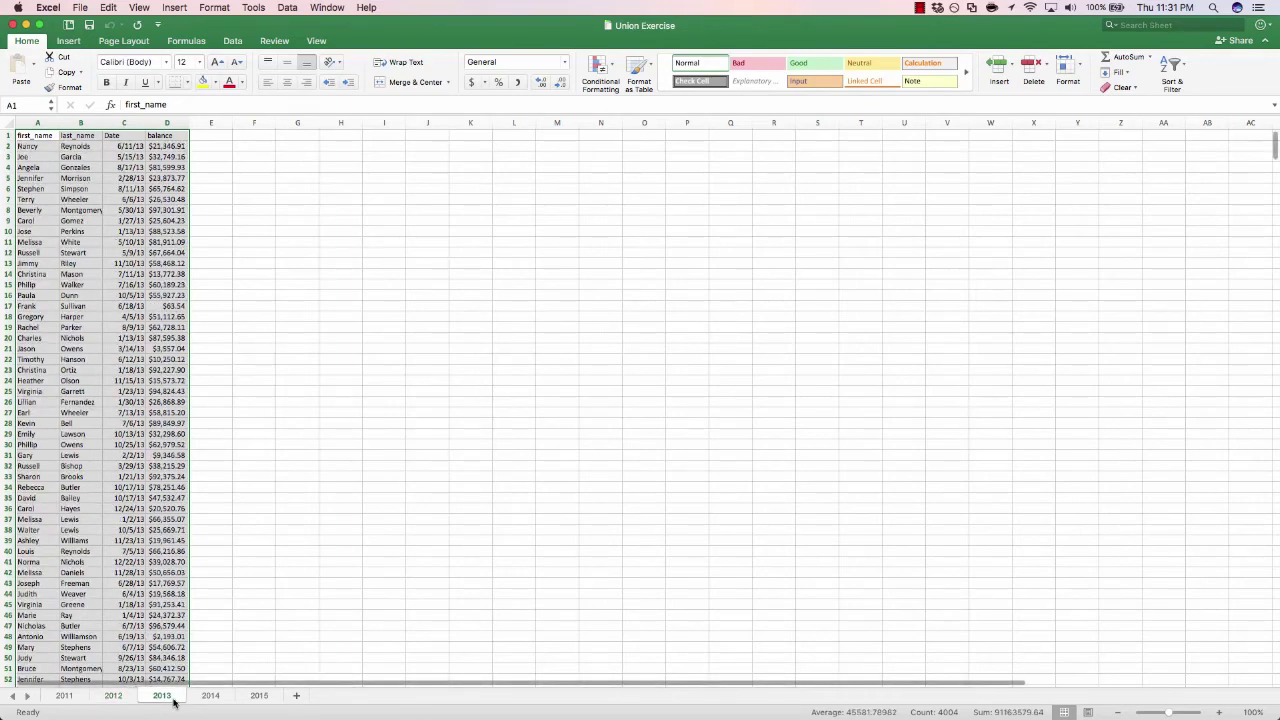
click(210, 696)
click(258, 696)
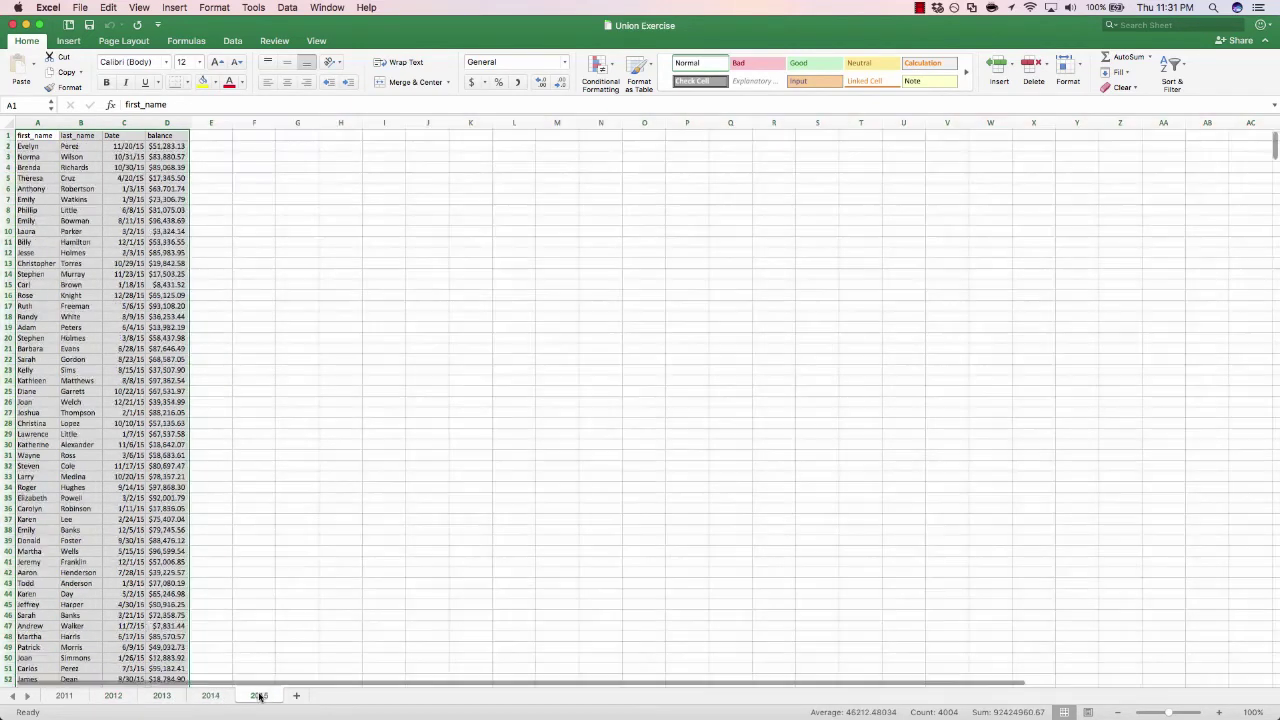
click(150, 306)
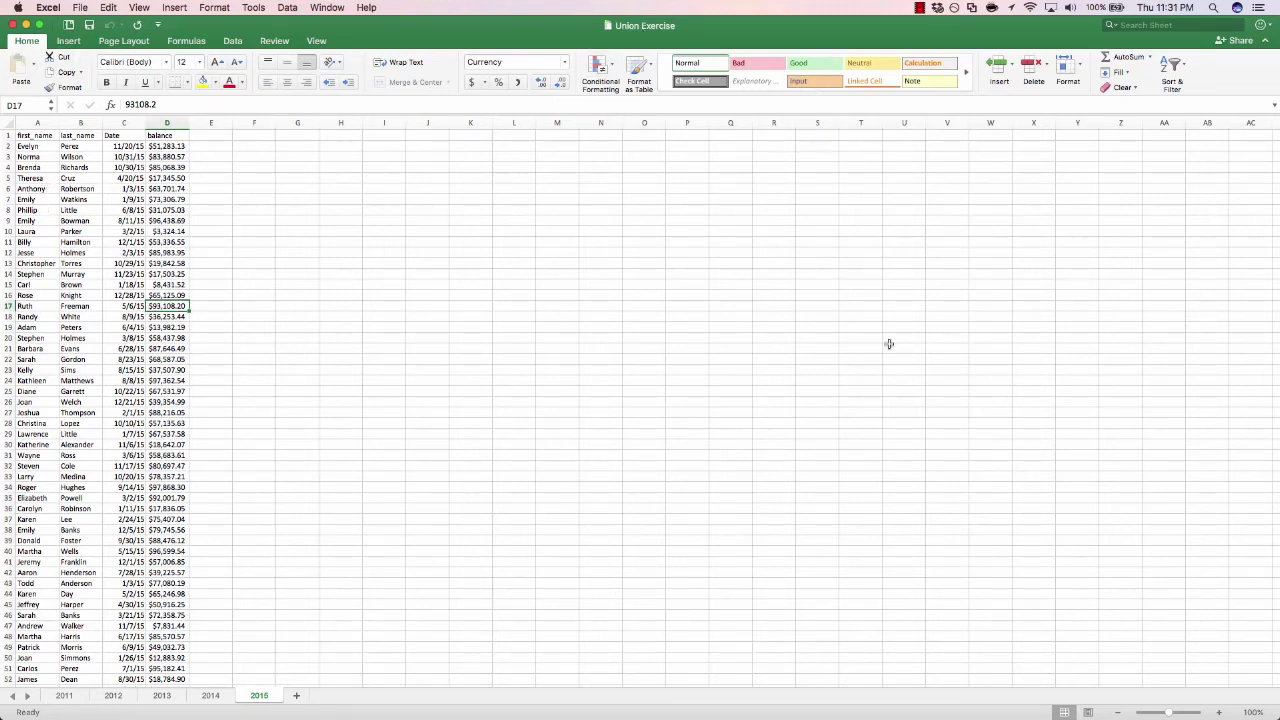
Switch back to Tableau and add a new worksheet named Union demo
key(super+Tab)
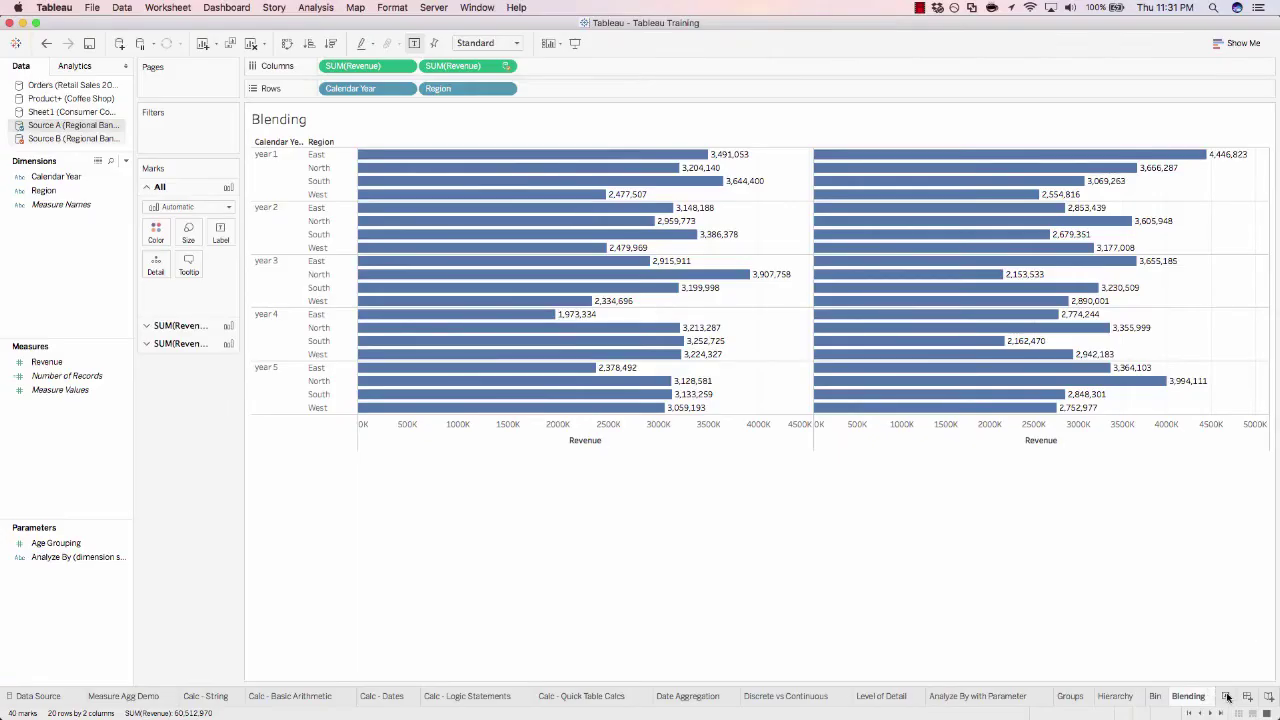
click(1227, 698)
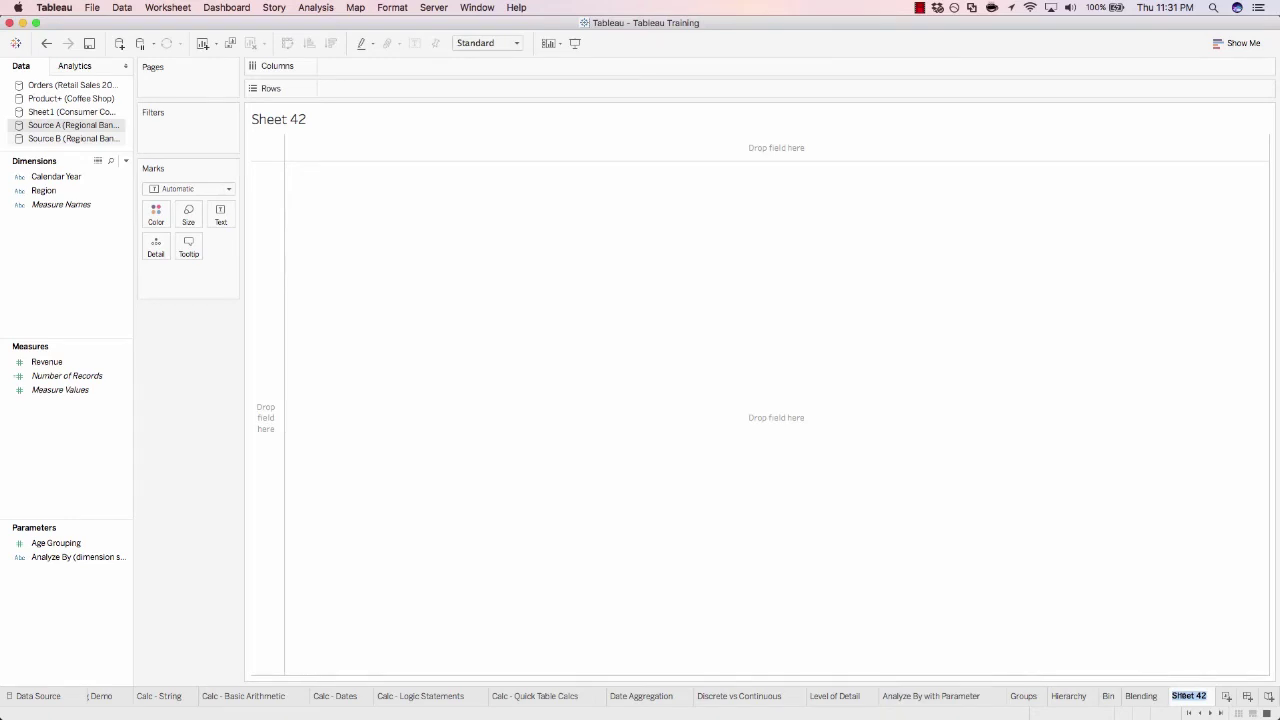
text(Union demo)
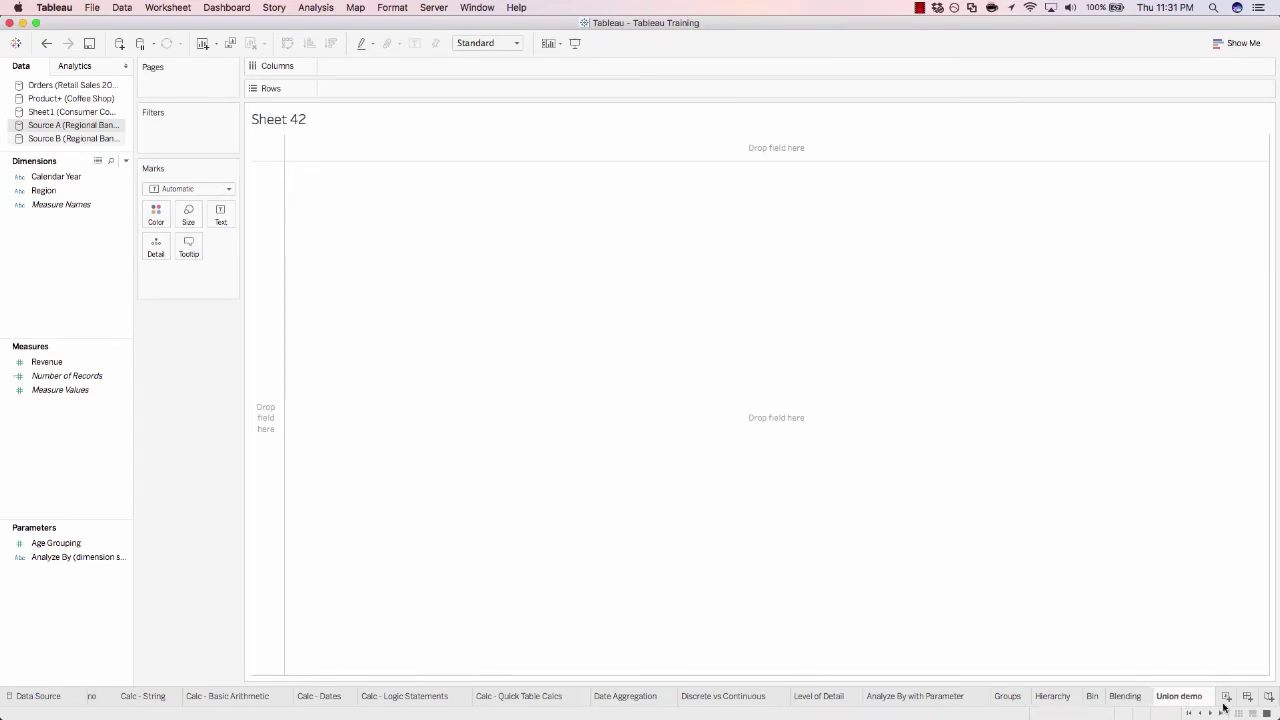
Confirm the worksheet name and connect to the Union Exercise Excel file from the Desktop as a new data source
key(Return)
click(120, 46)
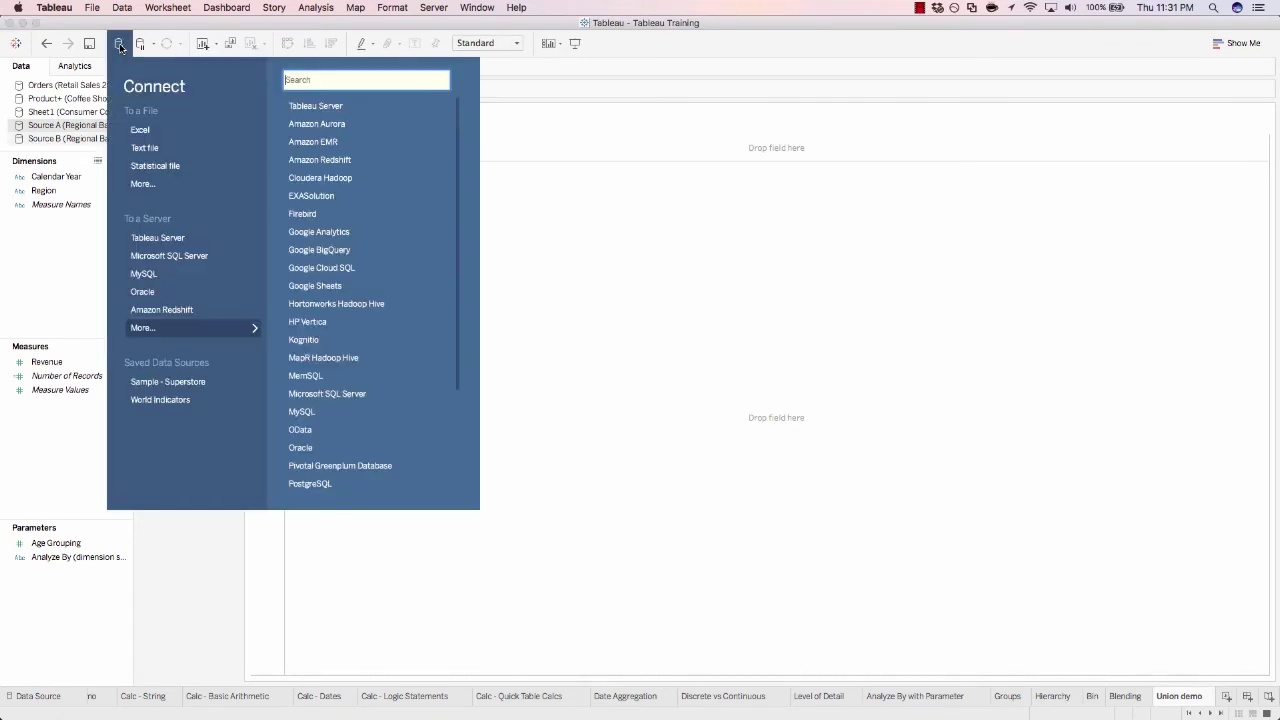
click(140, 129)
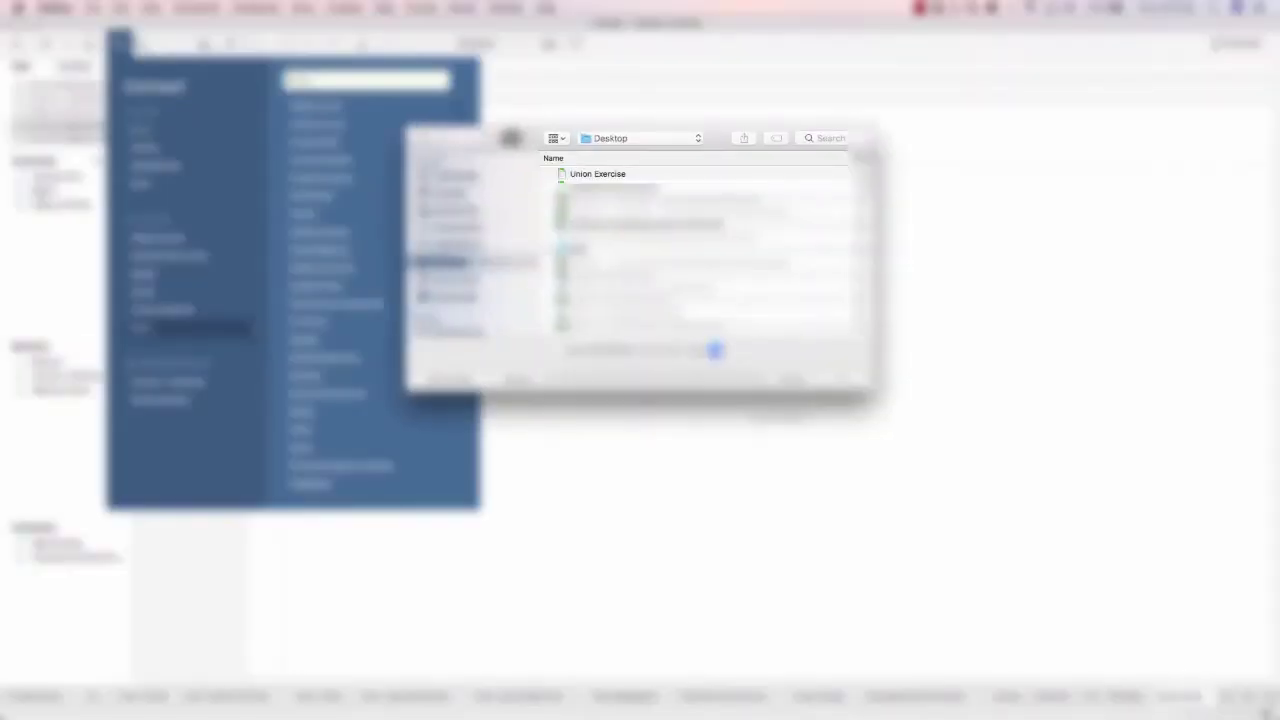
click(613, 177)
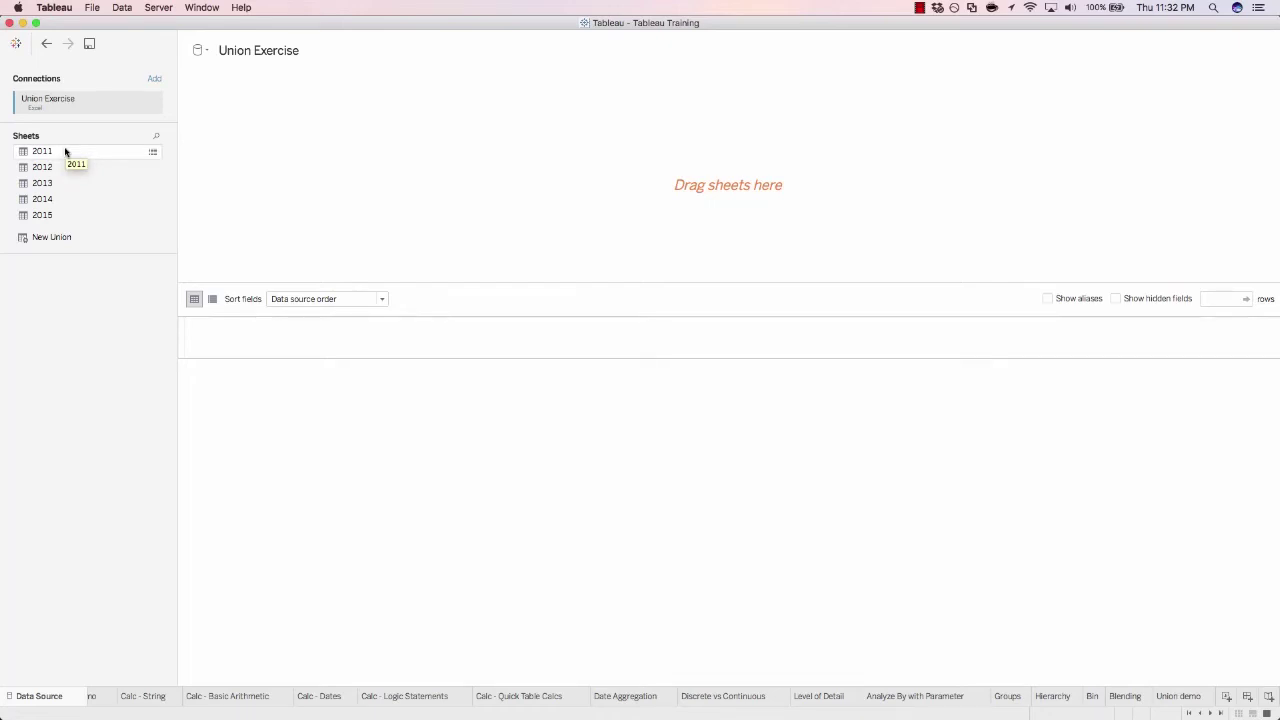
Add the 2011 sheet to the data source canvas and union the 2012 sheet with it
drag(65, 151, 337, 152)
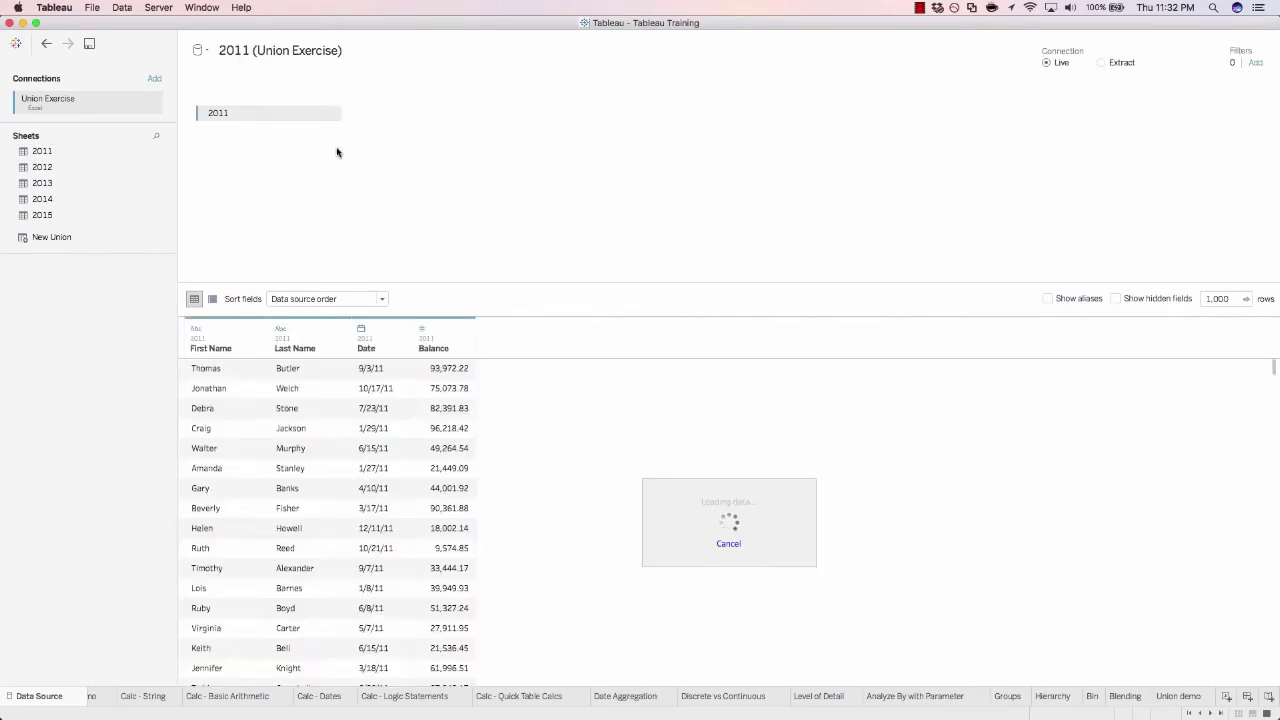
drag(48, 170, 241, 134)
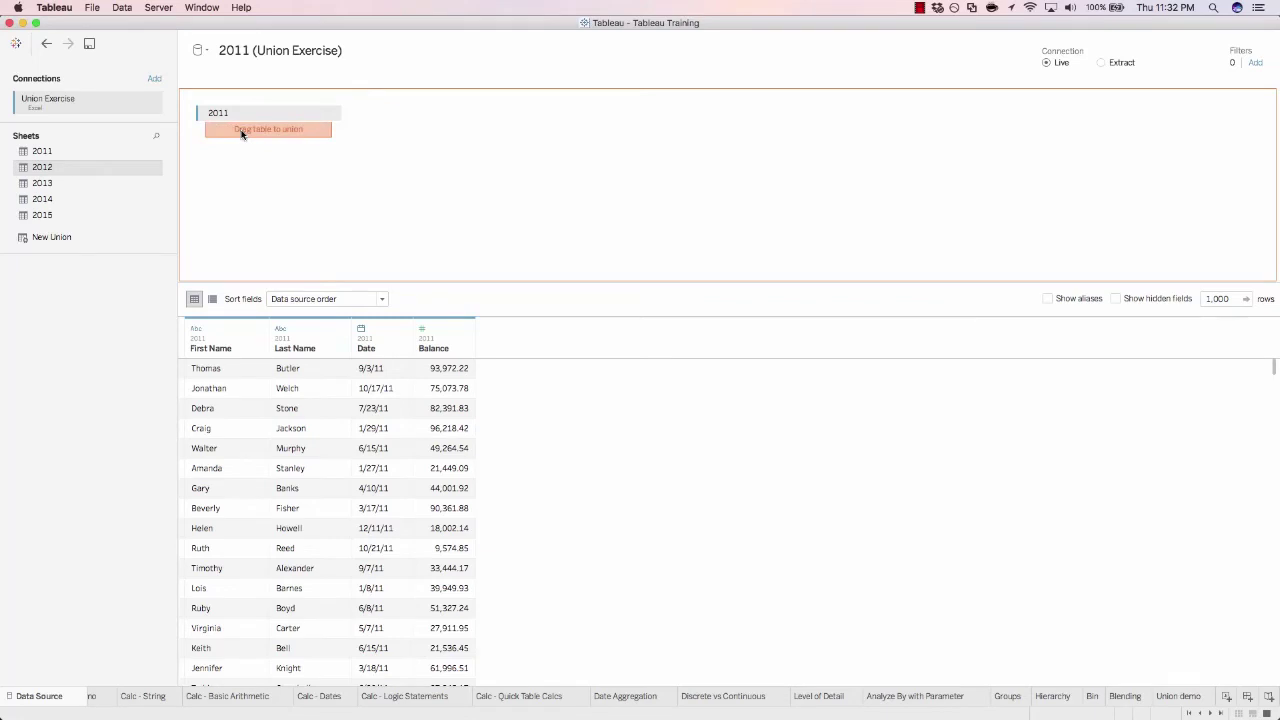
drag(241, 134, 241, 134)
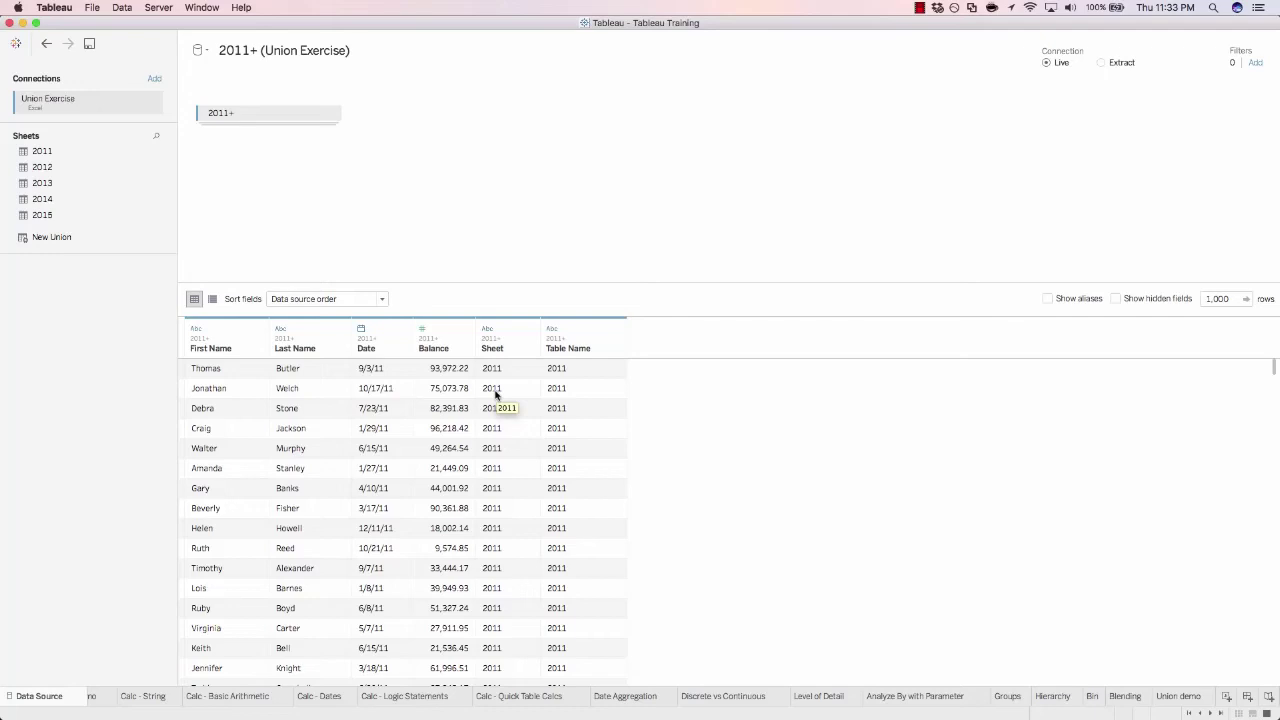
Set the data preview to 2,000 rows and check the 2012 records in the union
click(1222, 292)
text(2,000)
key(Return)
drag(1273, 368, 1274, 600)
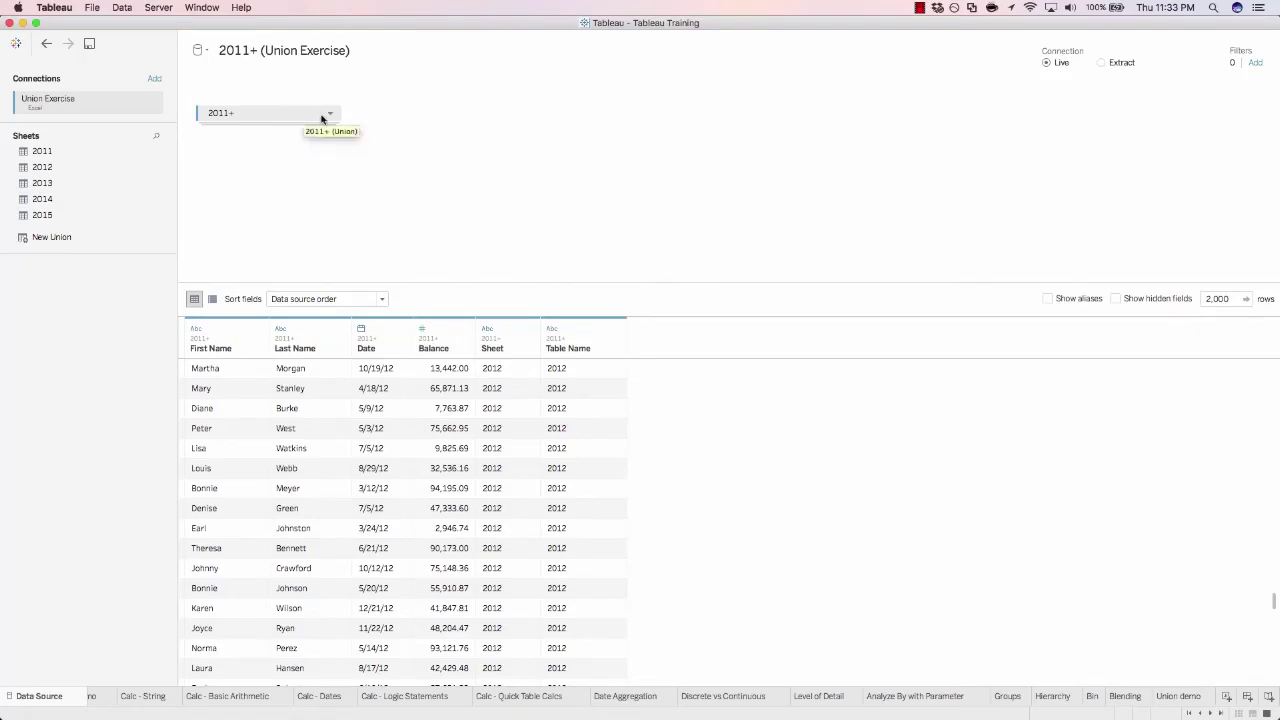
Select the 2013, 2014 and 2015 sheets as further union candidates, and remove the 2011+ union from the canvas
shift+click(33, 213)
drag(33, 213, 119, 191)
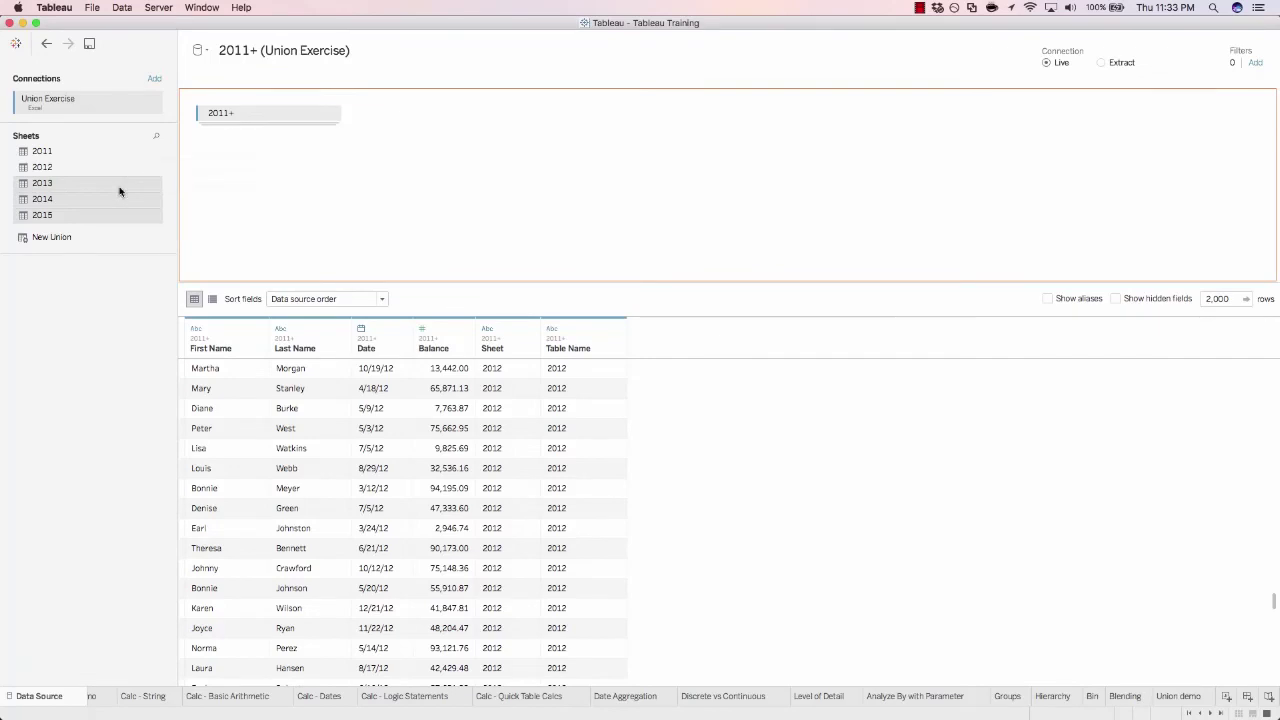
click(331, 114)
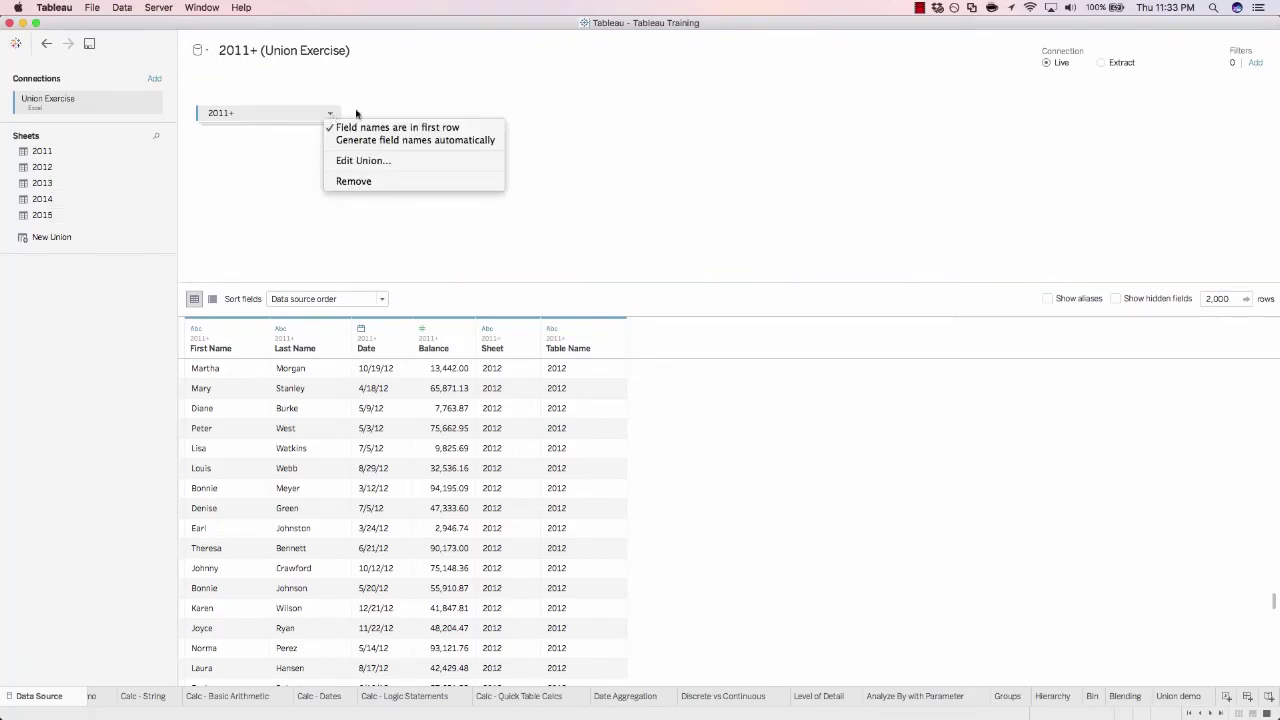
click(370, 182)
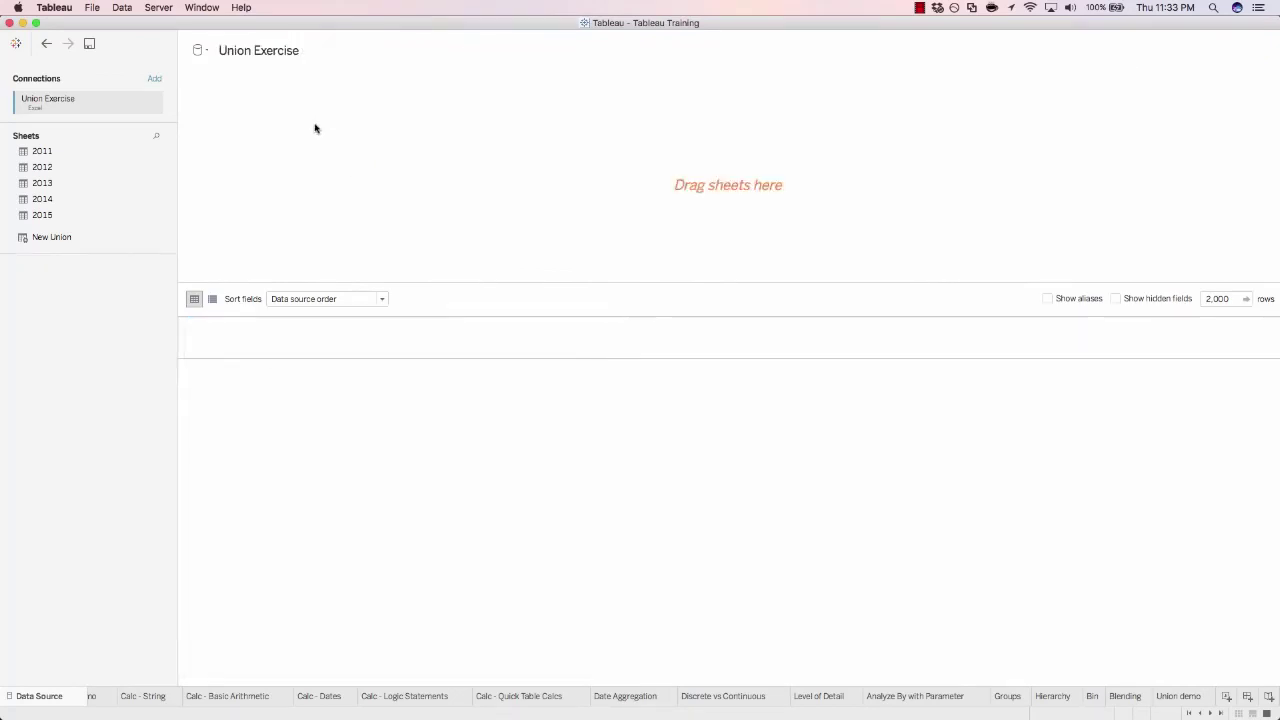
Create a new union from the 2011, 2012, 2013, 2014 and 2015 sheets and apply it to the data source
drag(48, 238, 51, 240)
double_click(50, 237)
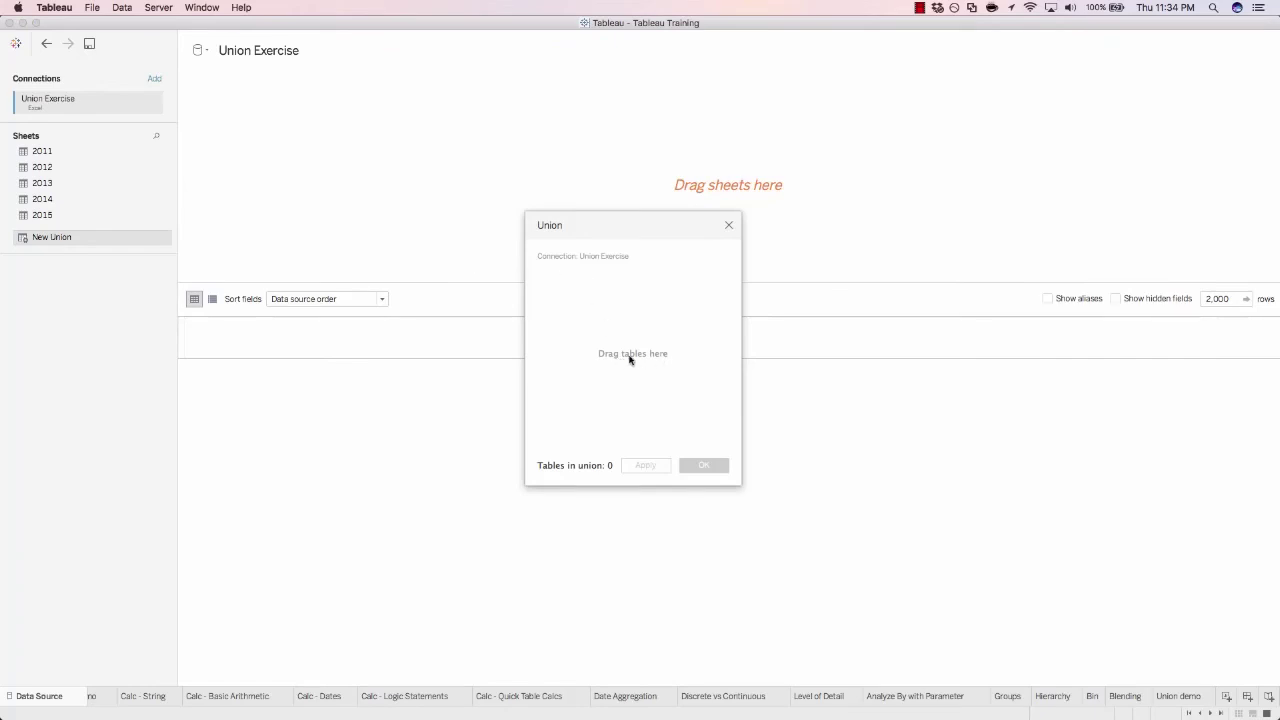
click(38, 152)
drag(38, 152, 623, 345)
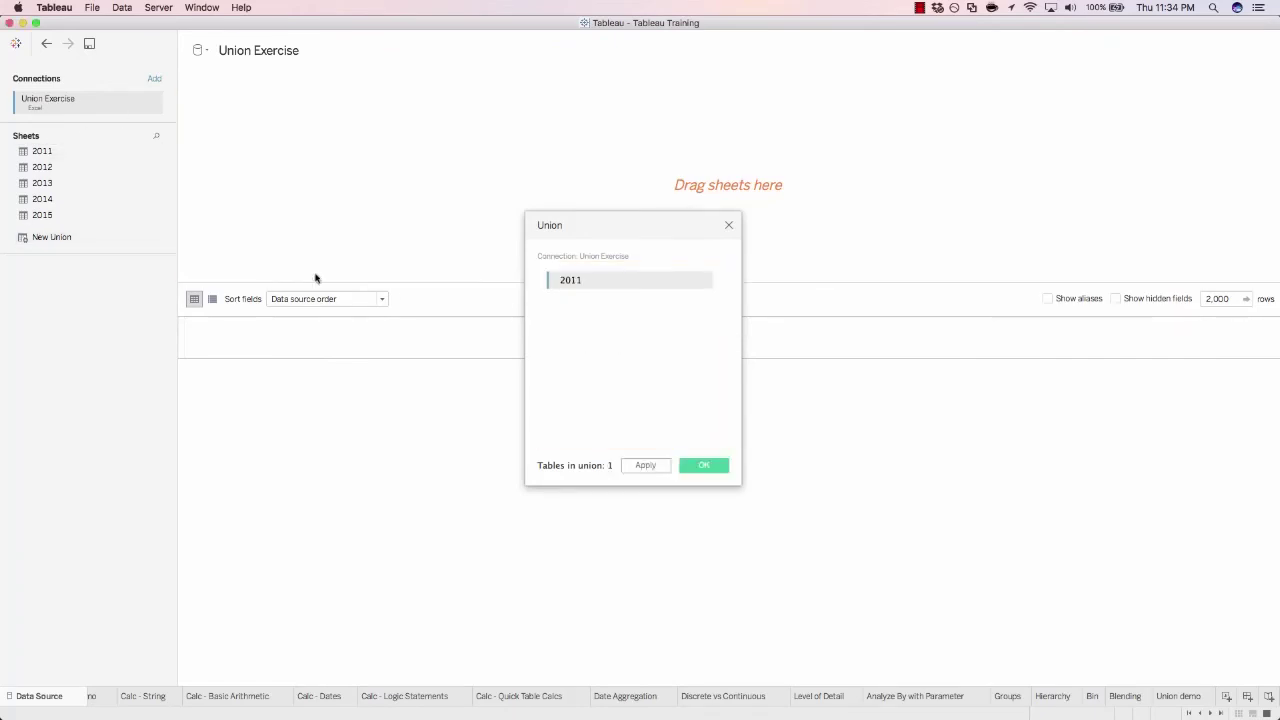
drag(40, 168, 603, 329)
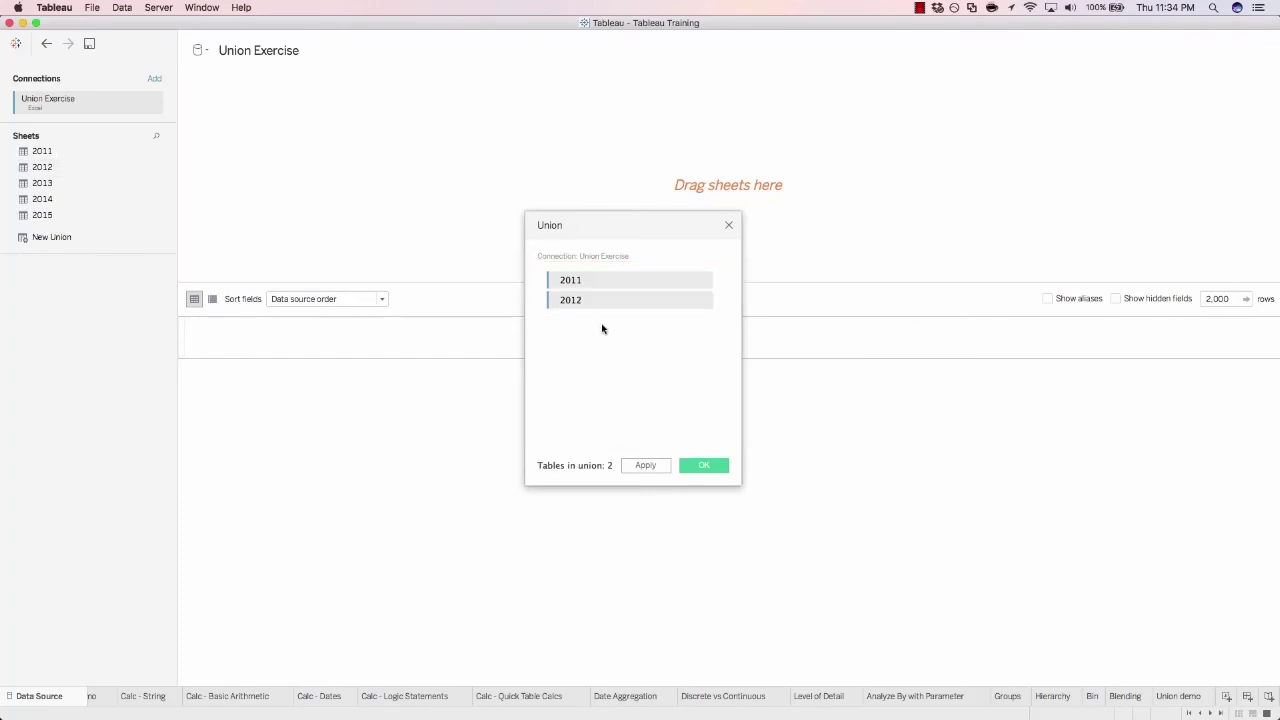
drag(45, 183, 598, 382)
drag(46, 200, 626, 381)
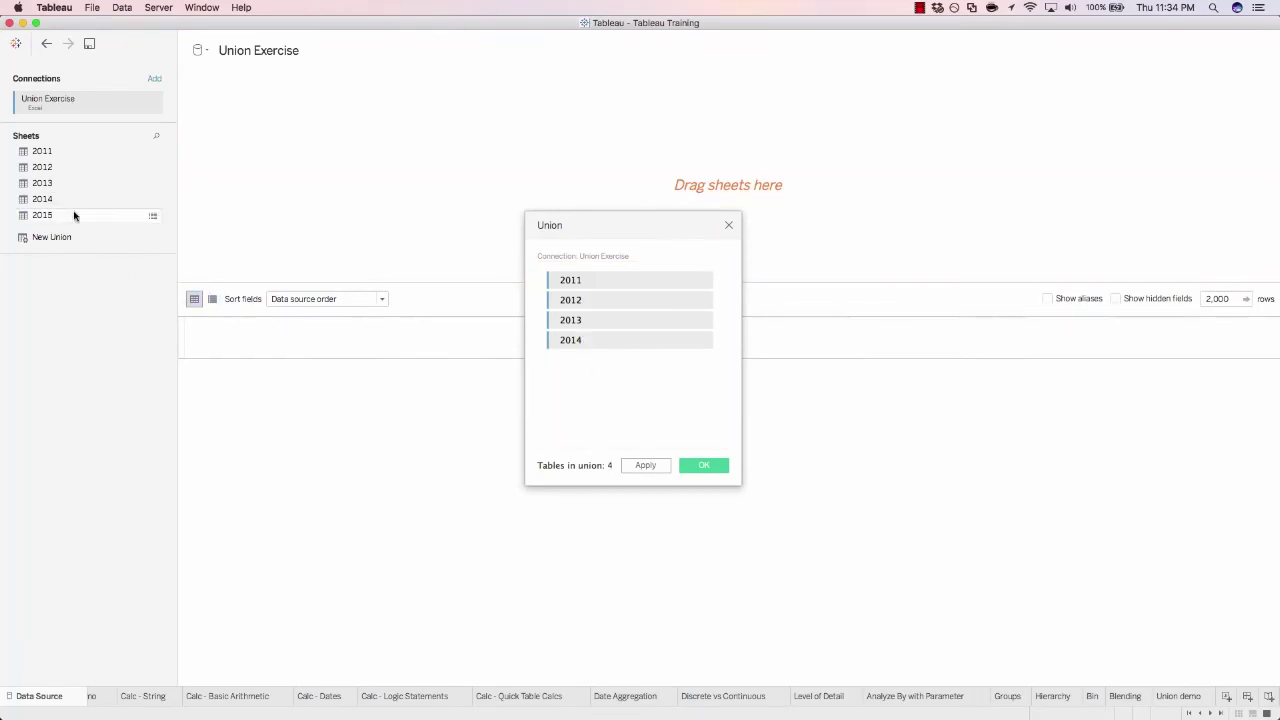
drag(77, 214, 617, 378)
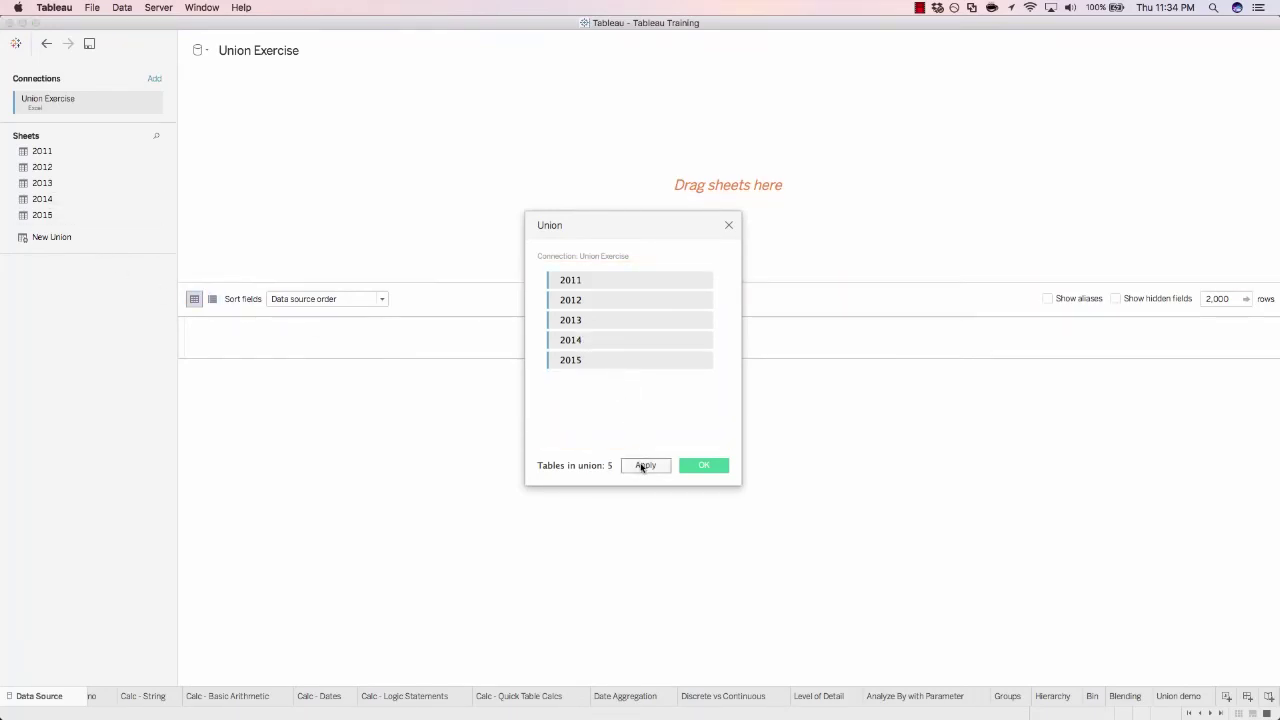
click(700, 469)
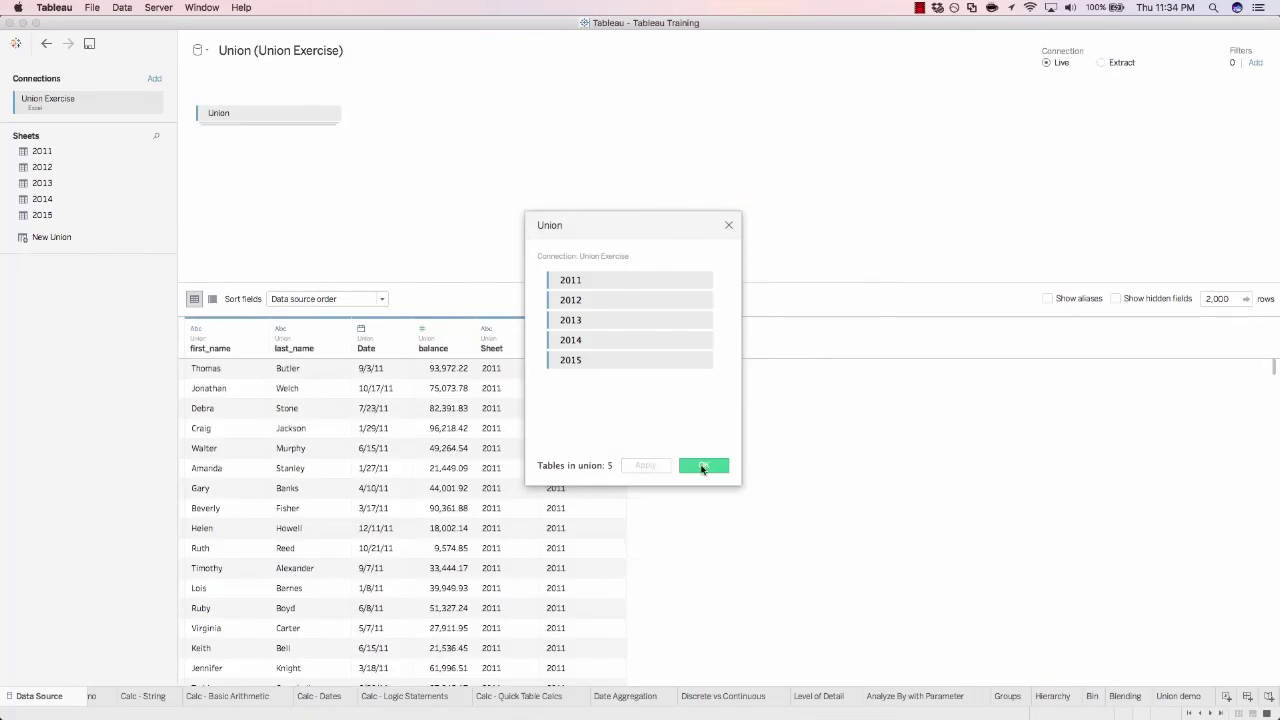
click(702, 468)
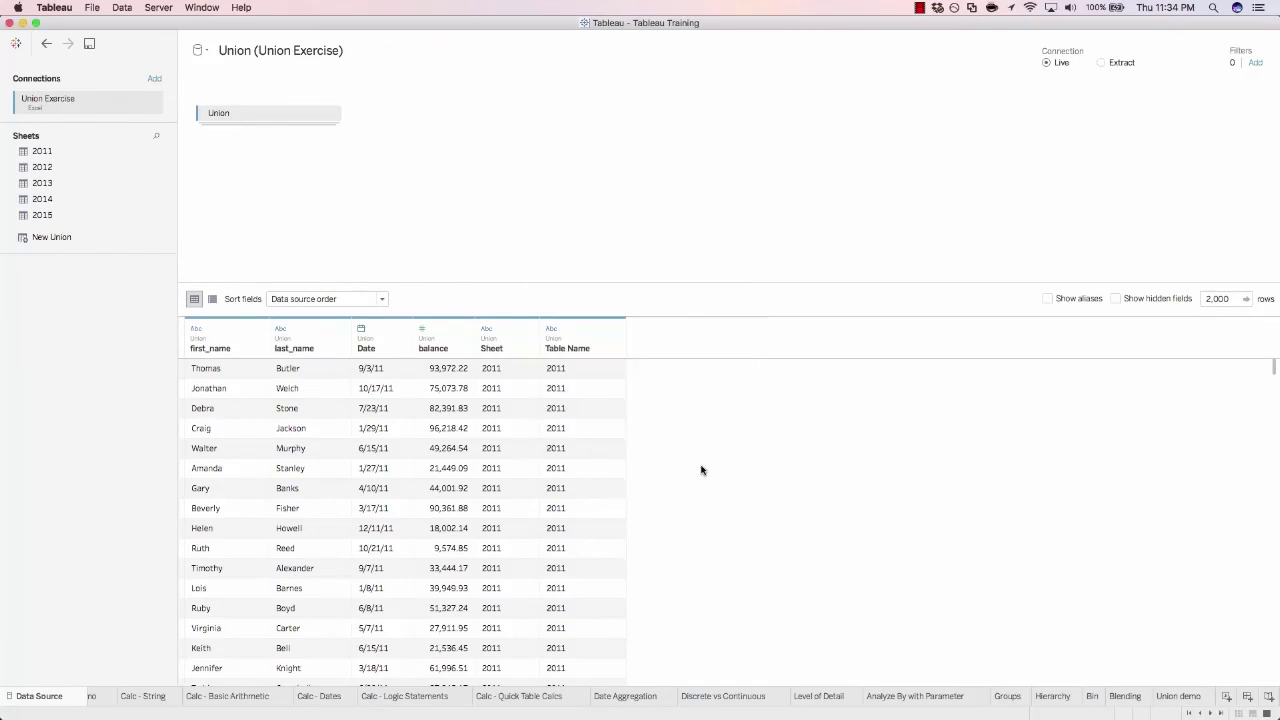
Set the data preview to 5,000 rows and check the last records of the union
click(1226, 298)
text(1)
key(Return)
drag(1274, 370, 1274, 677)
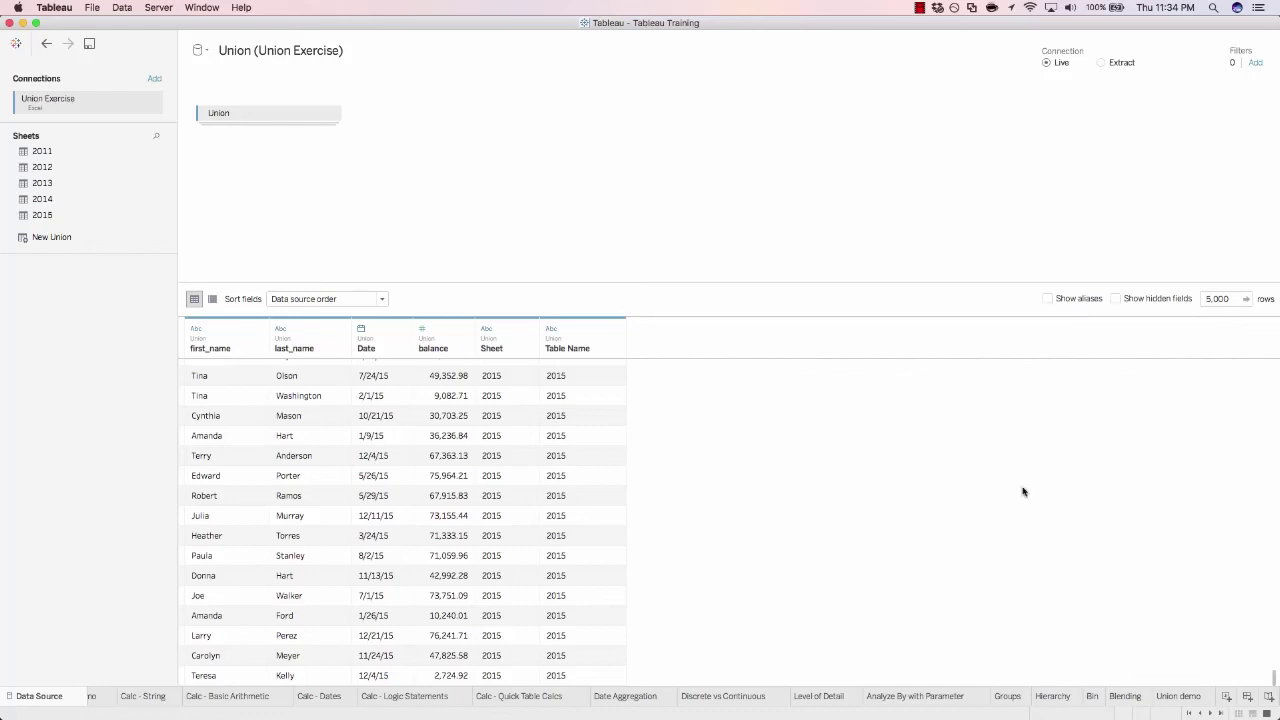
On the Union demo worksheet, build a table of summed balance with the year of Date as columns
click(1203, 698)
click(52, 219)
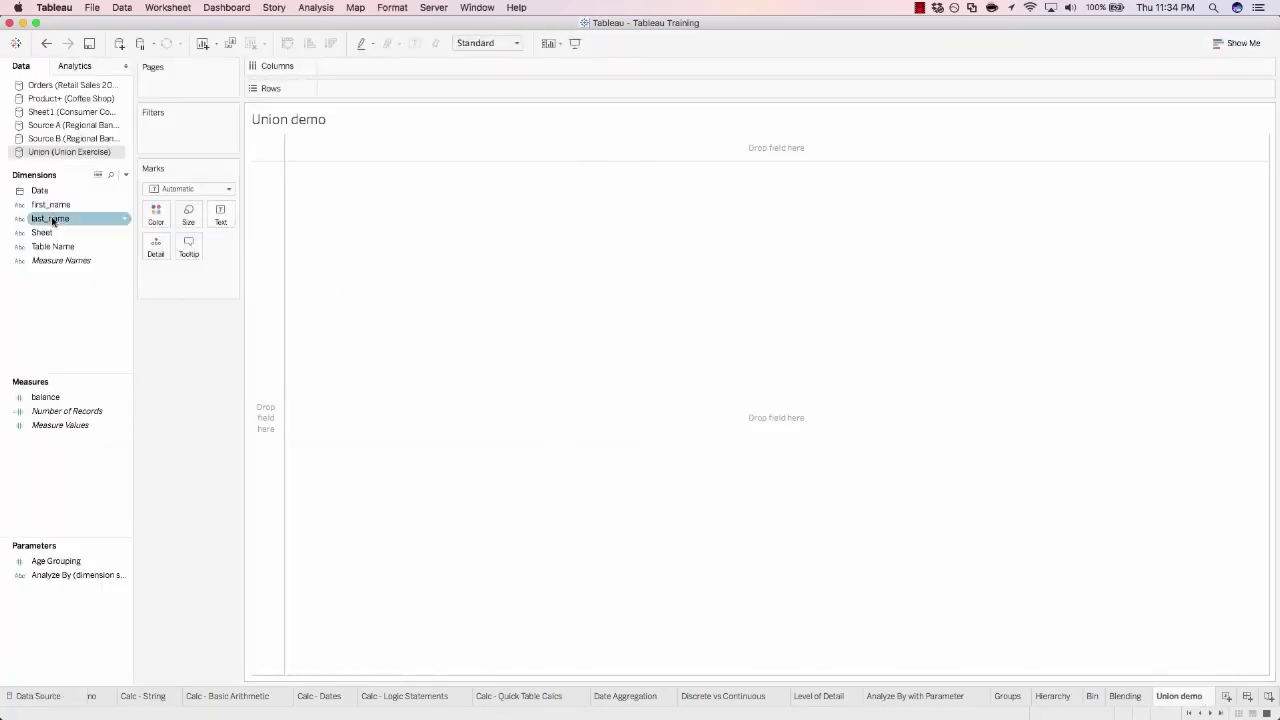
click(36, 191)
double_click(34, 191)
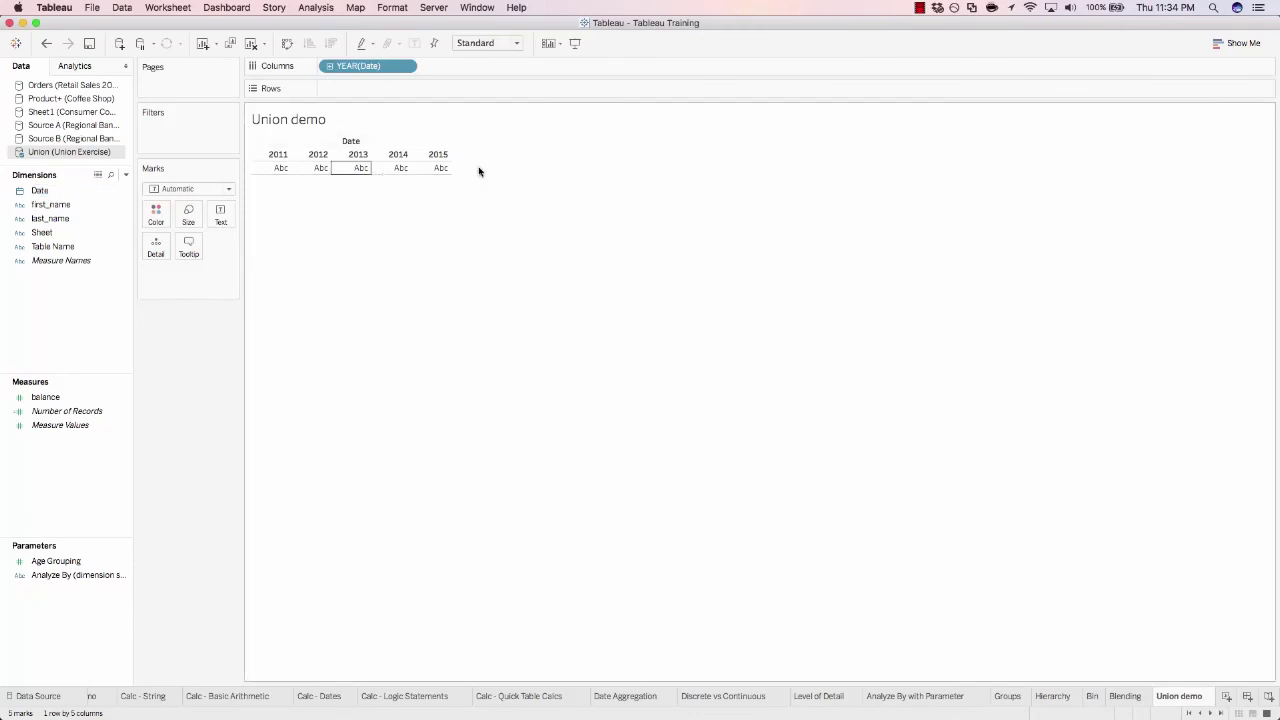
click(45, 400)
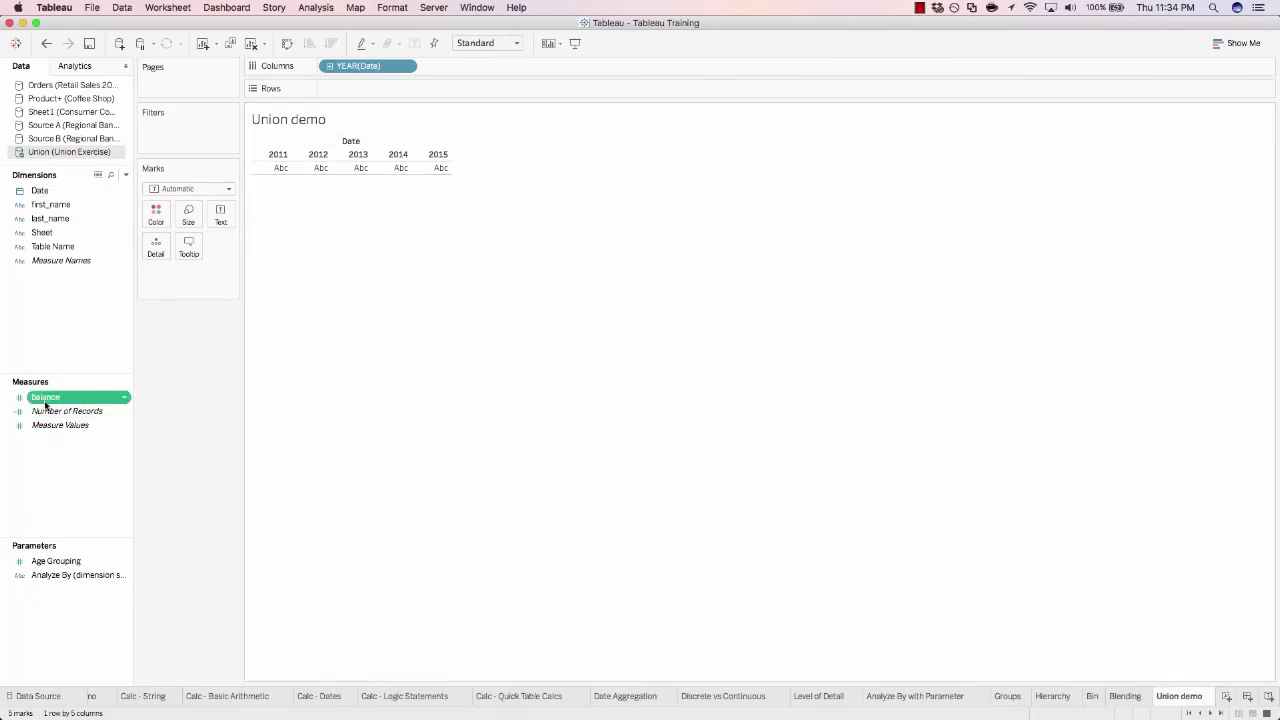
double_click(45, 400)
Break the yearly balances down by first_name in rows and look through the table to its end
click(42, 234)
click(40, 220)
click(36, 205)
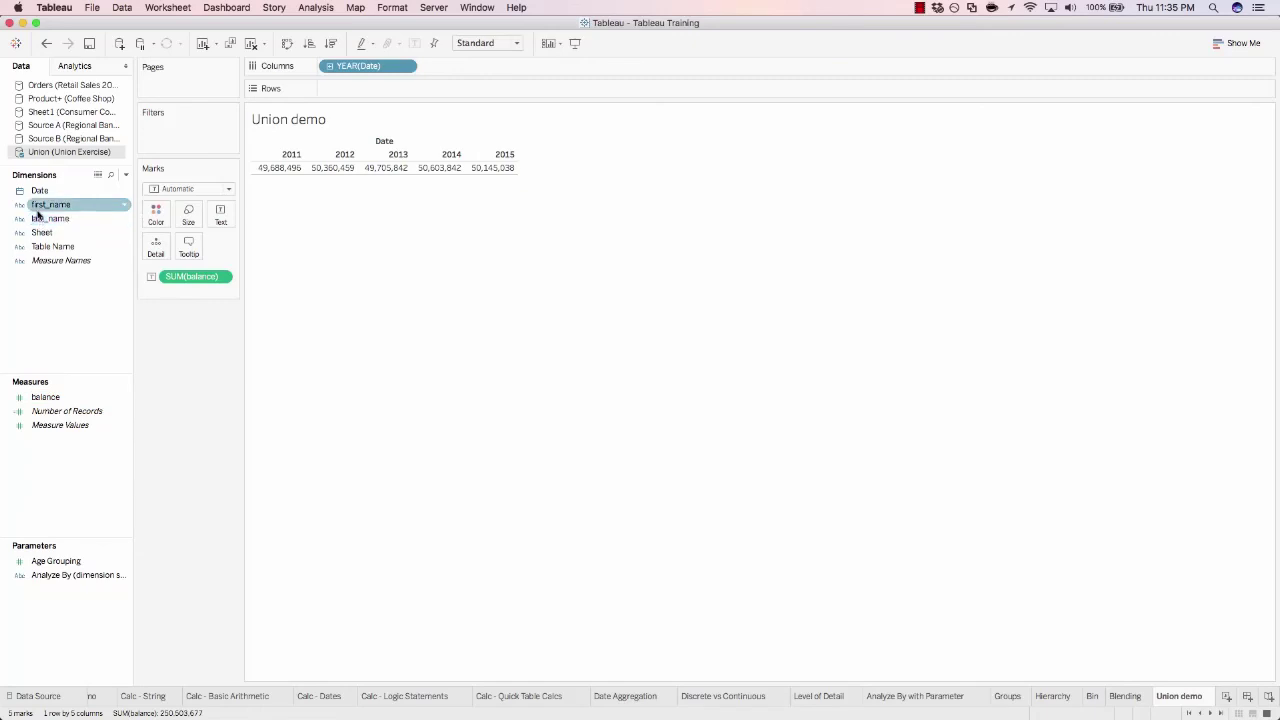
click(40, 230)
click(35, 205)
click(35, 205)
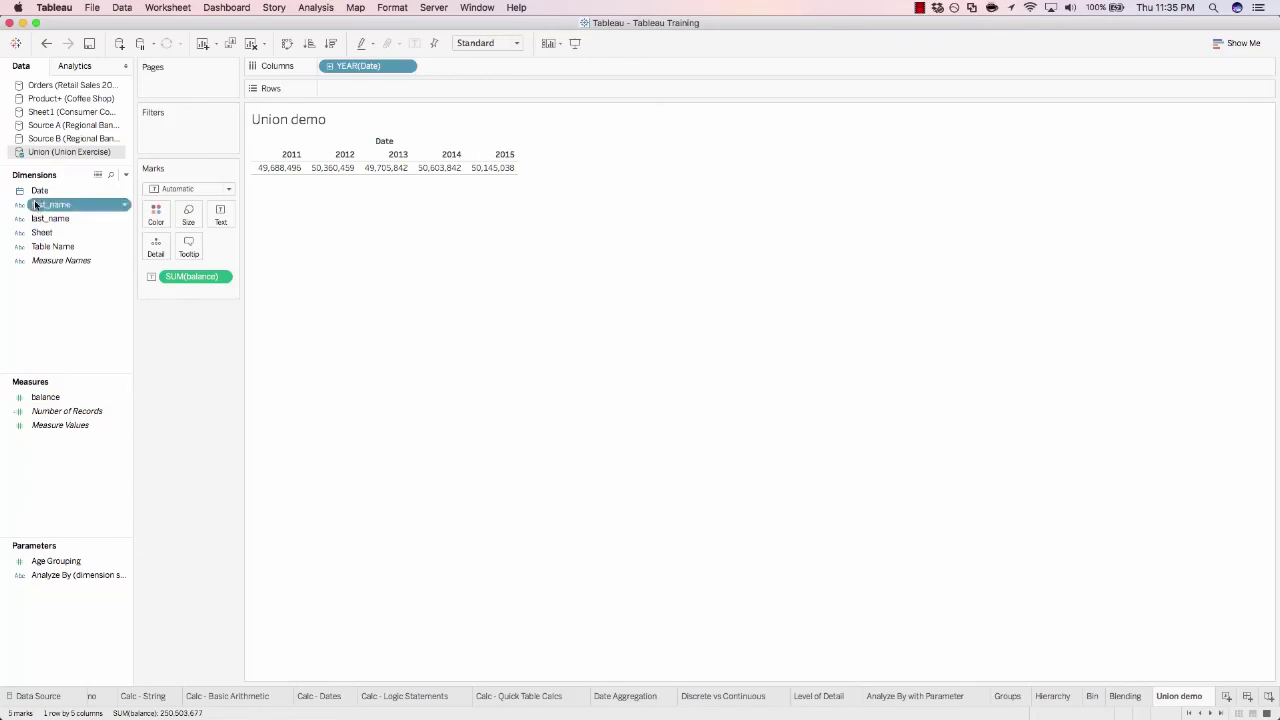
double_click(35, 205)
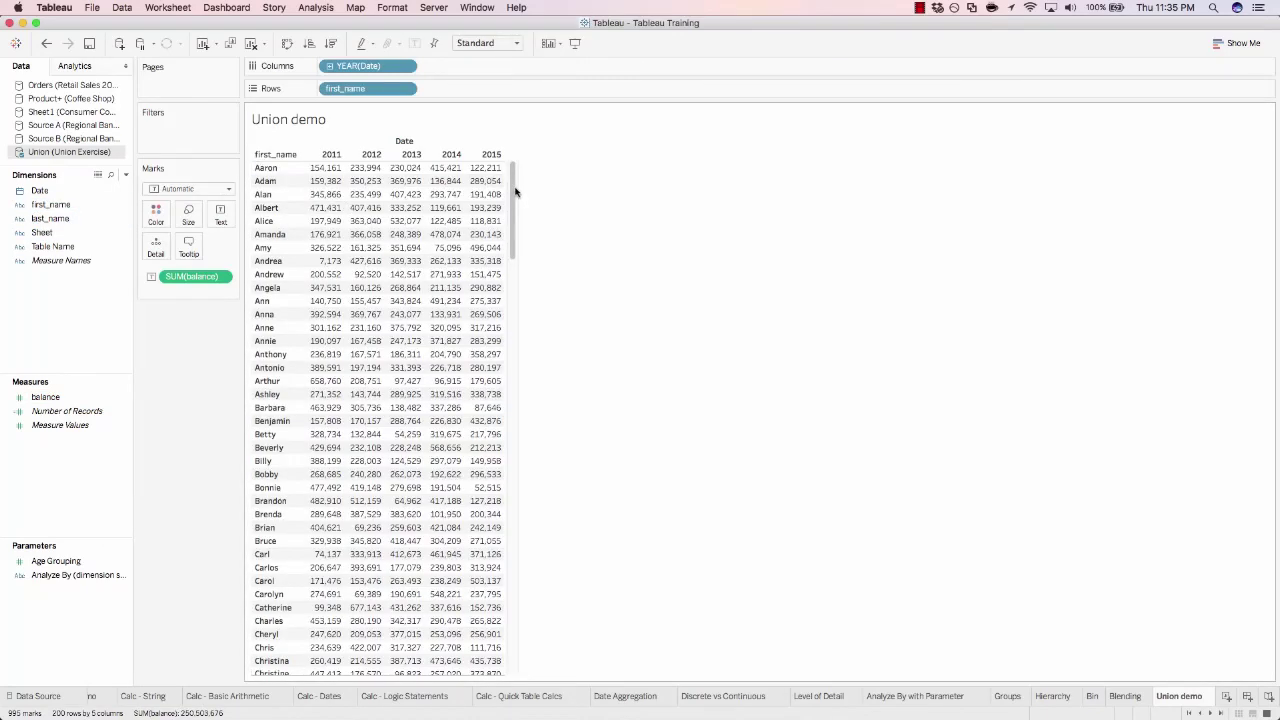
drag(513, 190, 537, 632)
Switch to Chrome
key(super+Tab)
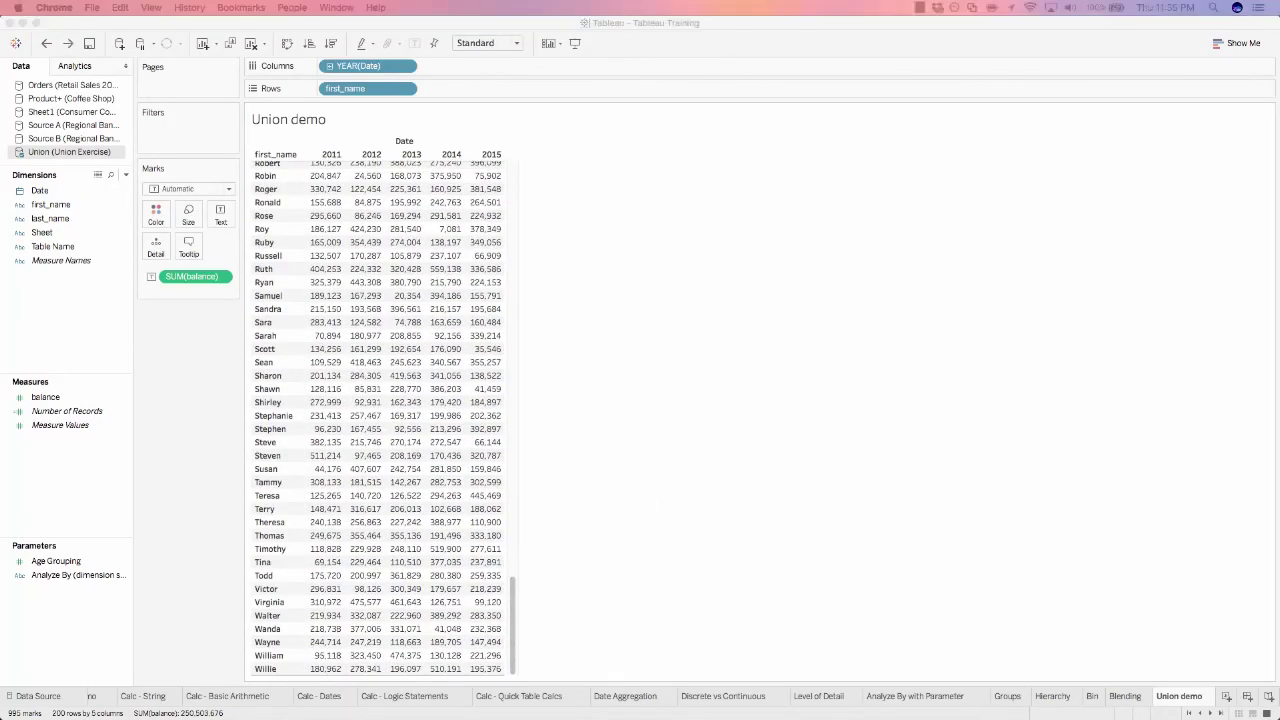